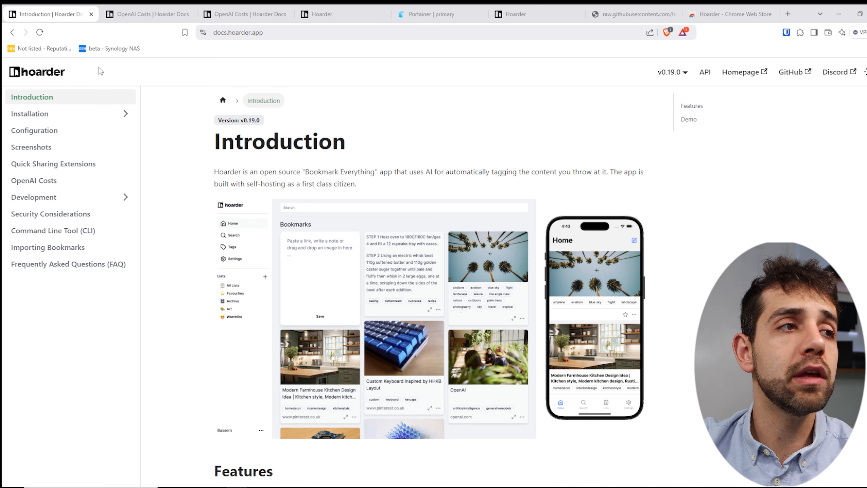
# Expand Installation in the Hoarder docs sidebar and open the Docker Compose [Recommended] guide.
pyautogui.scroll(-15, 348, 230)
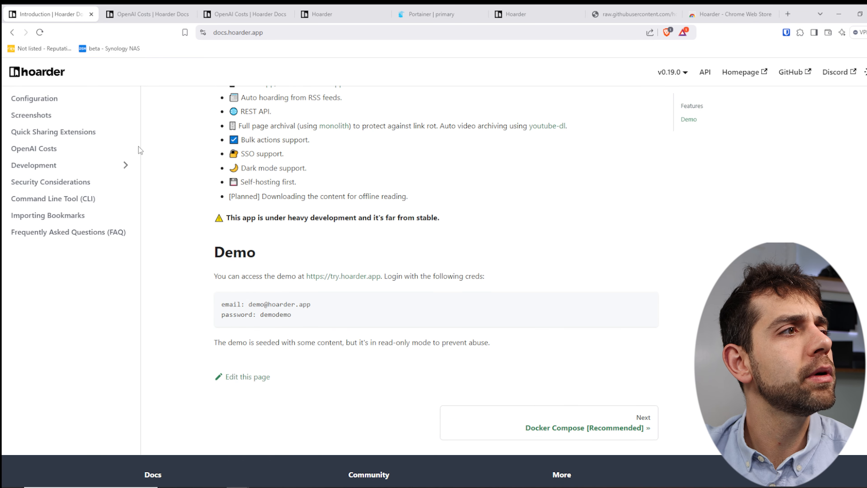
pyautogui.scroll(4, 63, 139)
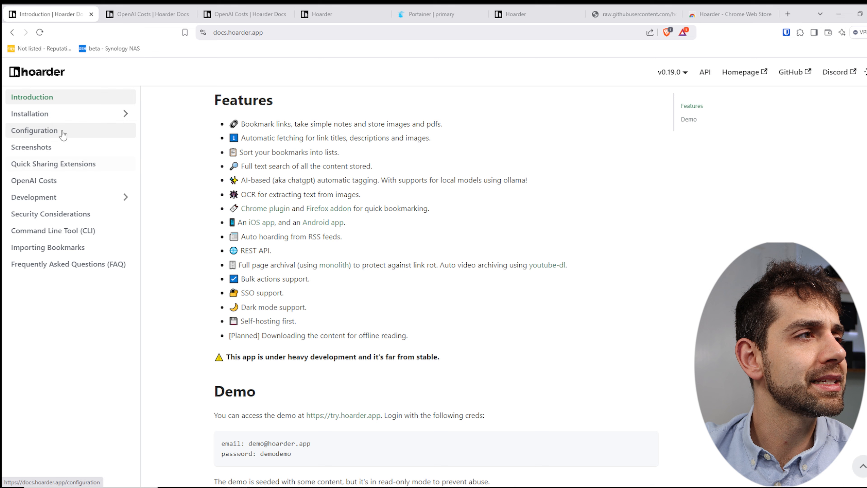
pyautogui.click(61, 118)
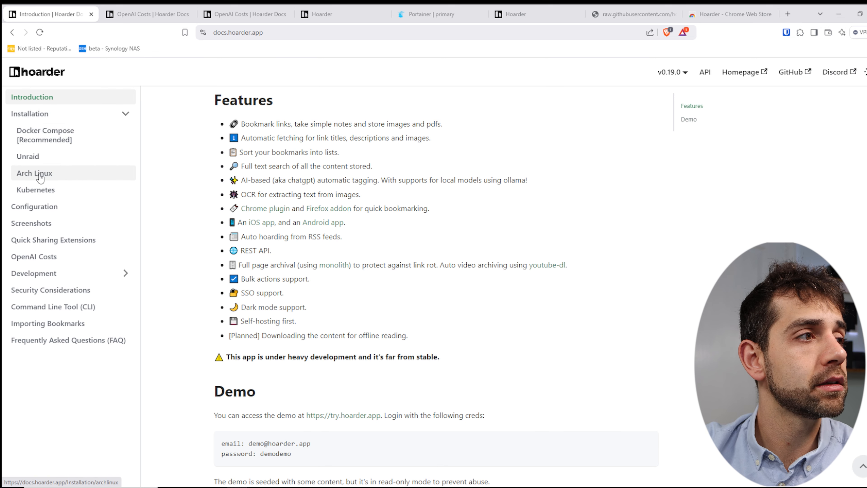
pyautogui.click(70, 135)
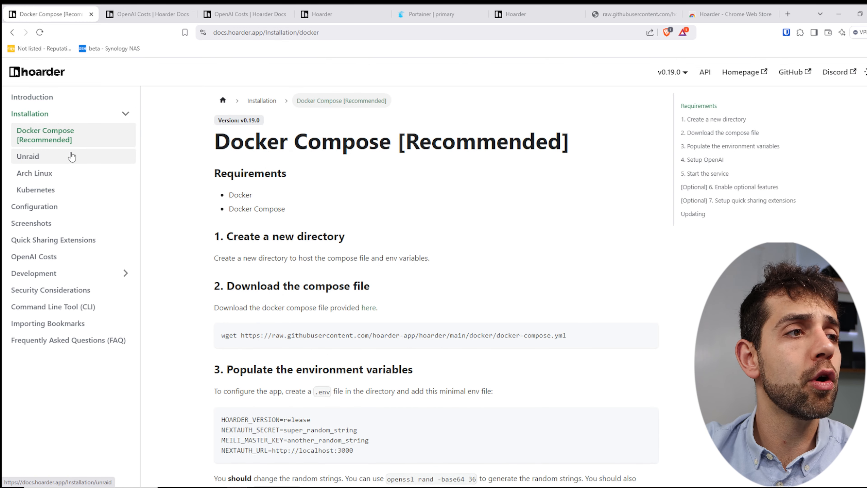
# Bring the docker-compose.yml download step into view and select its wget URL.
pyautogui.doubleClick(251, 196)
pyautogui.click(248, 218)
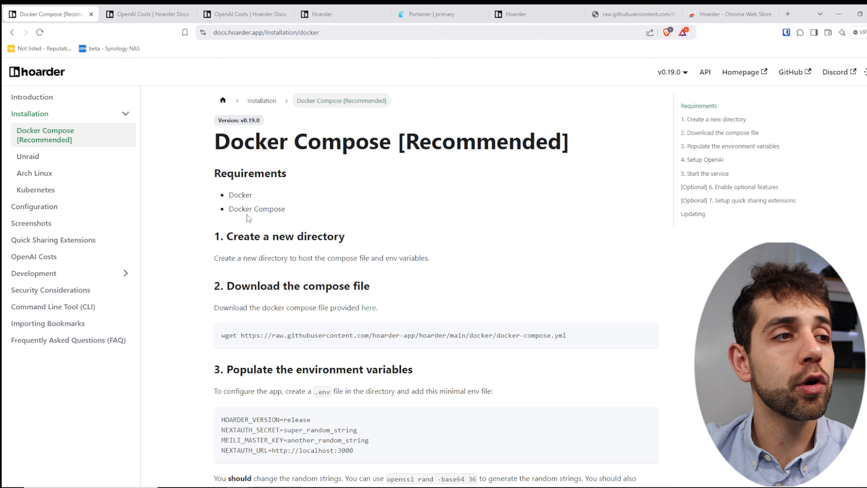
pyautogui.moveTo(292, 258); pyautogui.dragTo(441, 275)
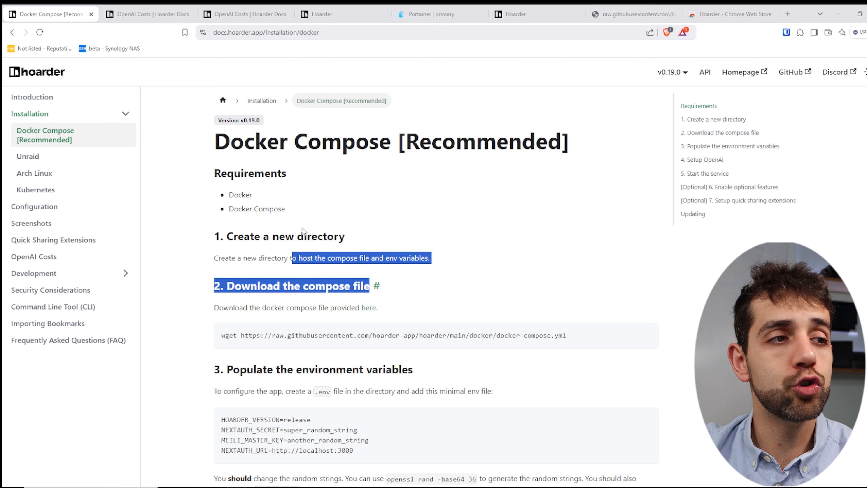
pyautogui.scroll(-3, 357, 267)
pyautogui.moveTo(248, 242); pyautogui.dragTo(523, 244)
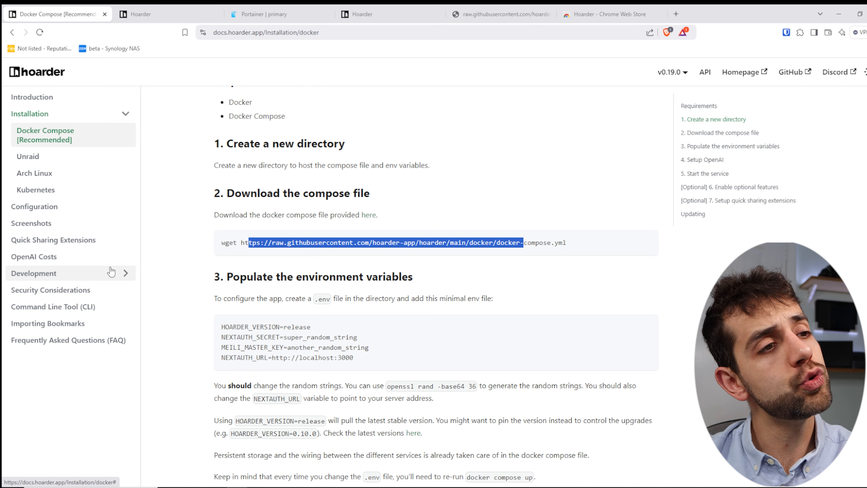
pyautogui.moveTo(566, 242); pyautogui.dragTo(637, 258)
pyautogui.click(239, 242)
pyautogui.click(241, 244)
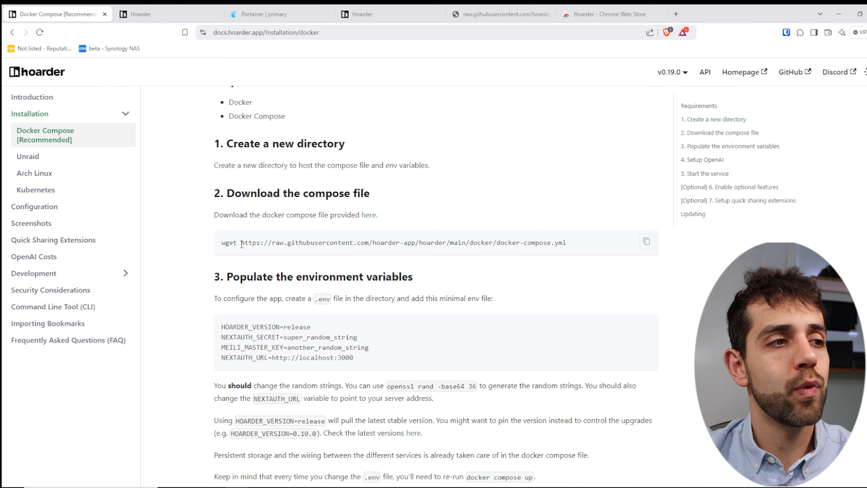
# Load the raw docker-compose.yml and select its YAML from services: through data:.
pyautogui.moveTo(566, 243); pyautogui.dragTo(239, 243)
pyautogui.click(498, 14)
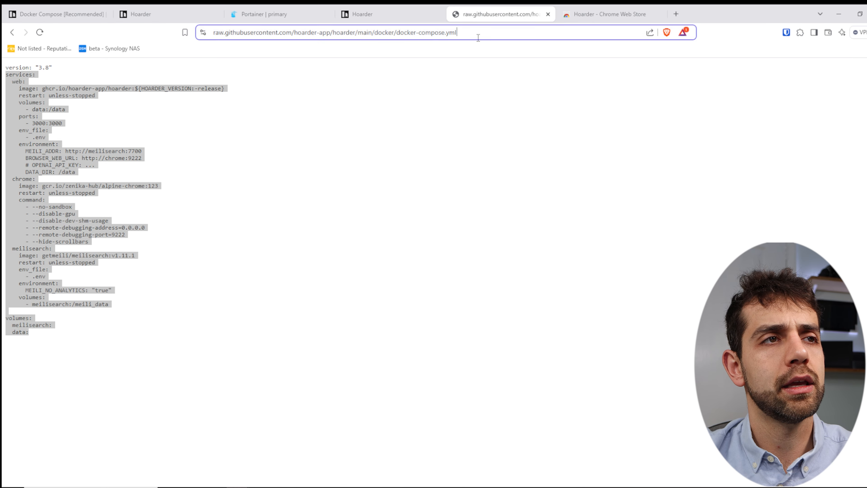
pyautogui.write('.')
pyautogui.press('Return')
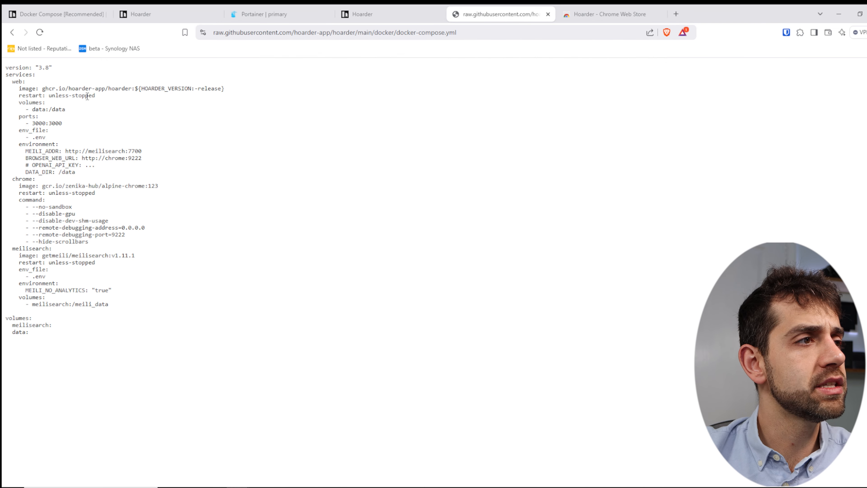
pyautogui.moveTo(33, 336); pyautogui.dragTo(6, 73)
pyautogui.hotkey('ctrl', 'c')
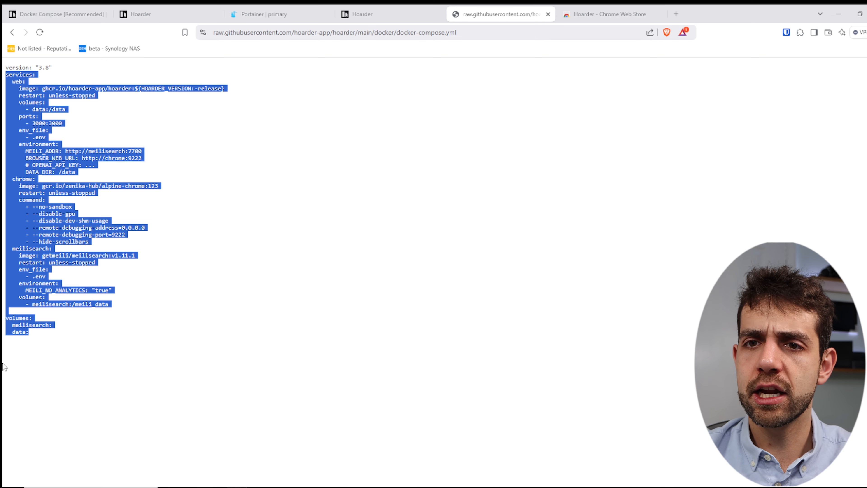
pyautogui.click(277, 10)
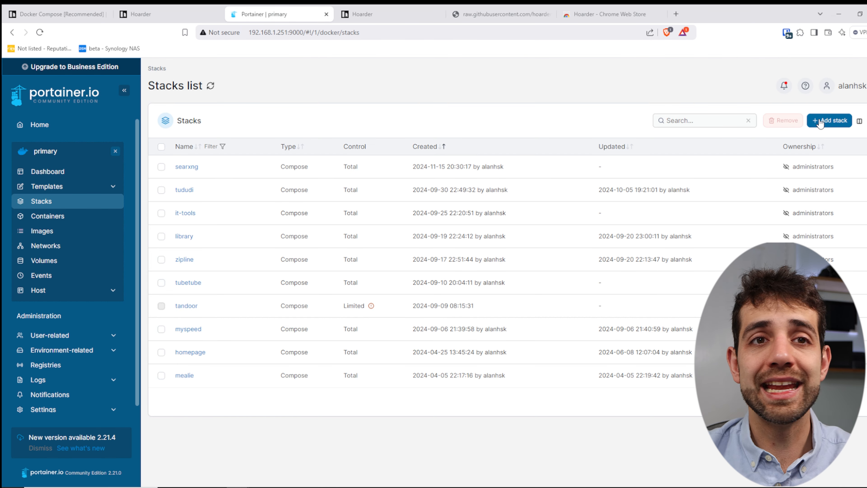
# Add a new stack and paste the Hoarder compose YAML into its web editor.
pyautogui.click(829, 122)
pyautogui.click(296, 352)
pyautogui.hotkey('ctrl', 'v')
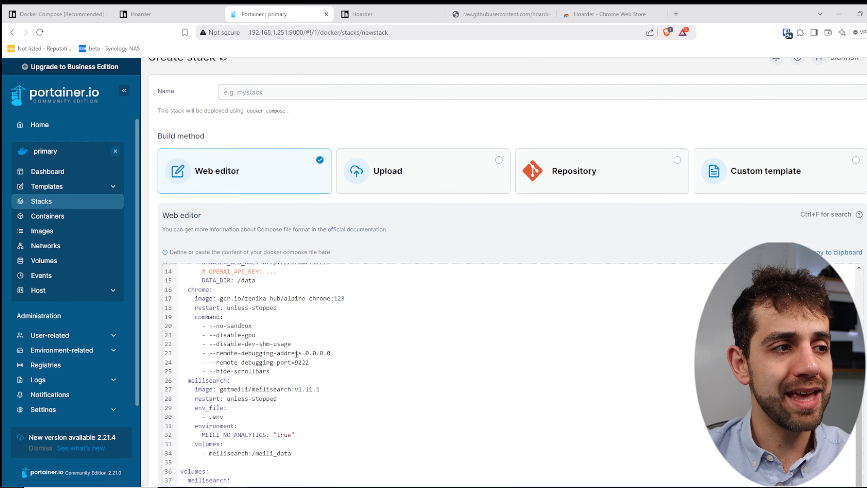
pyautogui.scroll(4, 318, 352)
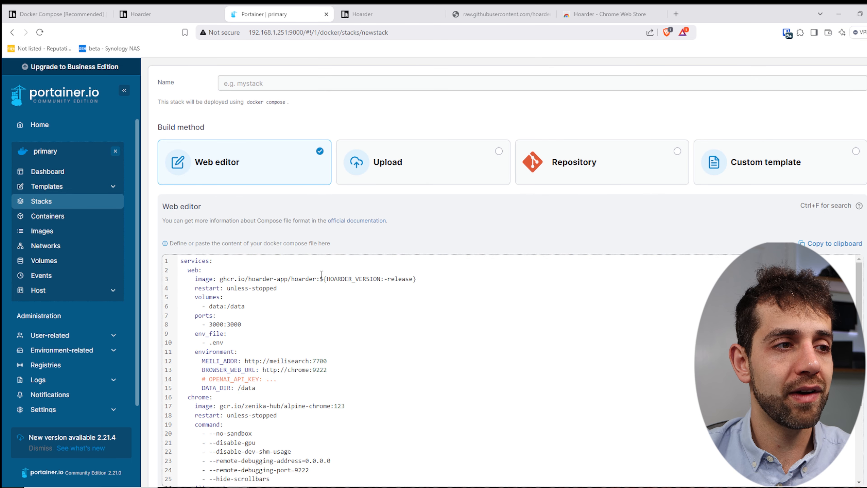
# Name the stack 'hoarder', reusing the word from the compose image line.
pyautogui.moveTo(290, 278); pyautogui.dragTo(316, 278)
pyautogui.hotkey('ctrl', 'c')
pyautogui.click(302, 86)
pyautogui.hotkey('ctrl', 'v')
pyautogui.click(270, 159)
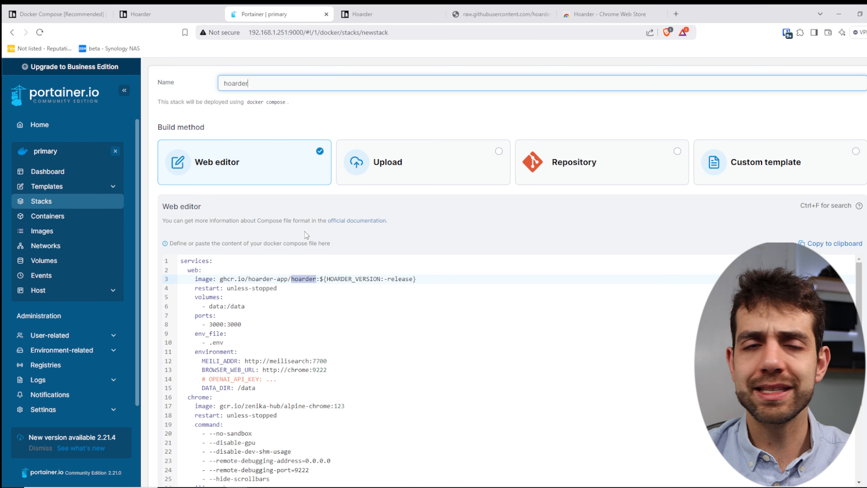
pyautogui.click(58, 14)
# Read the .env file instructions and open the OpenAI Costs page in a new tab.
pyautogui.scroll(-1, 148, 288)
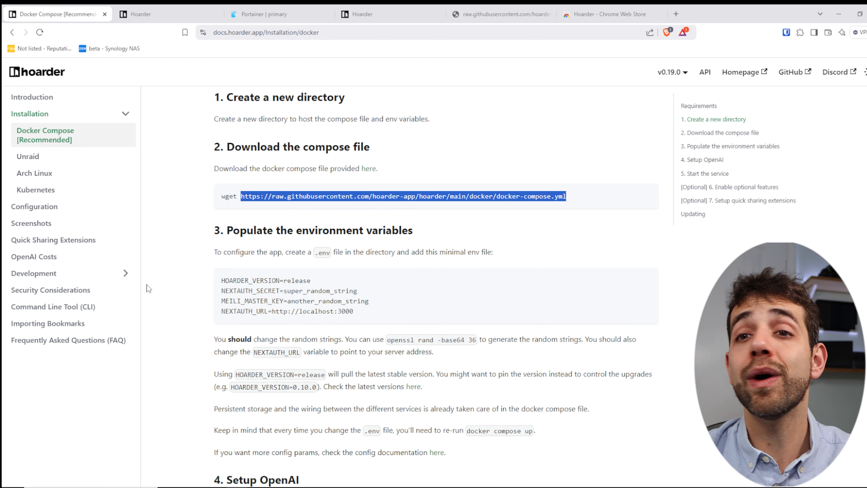
pyautogui.moveTo(255, 252); pyautogui.dragTo(400, 252)
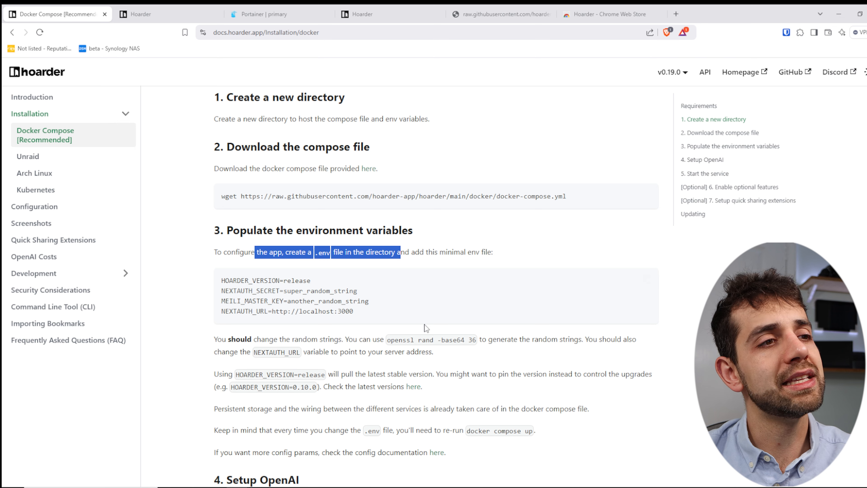
pyautogui.scroll(-8, 416, 302)
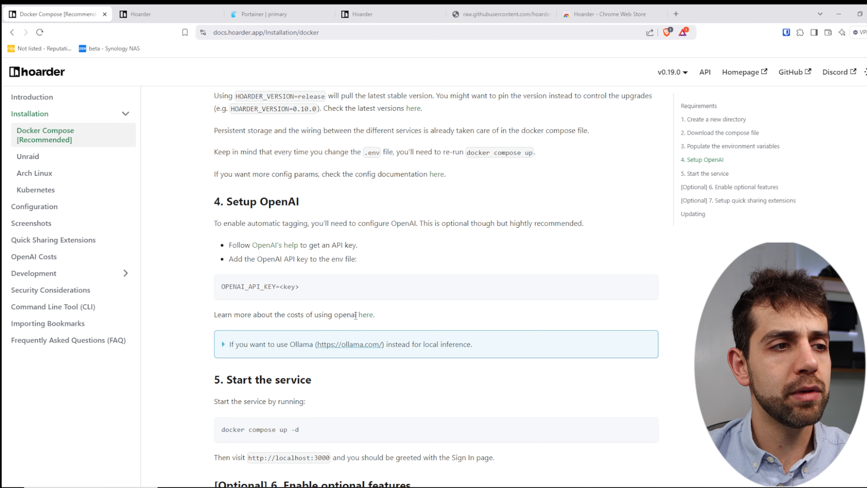
pyautogui.middleClick(366, 315)
pyautogui.hotkey('ctrl', 'Tab')
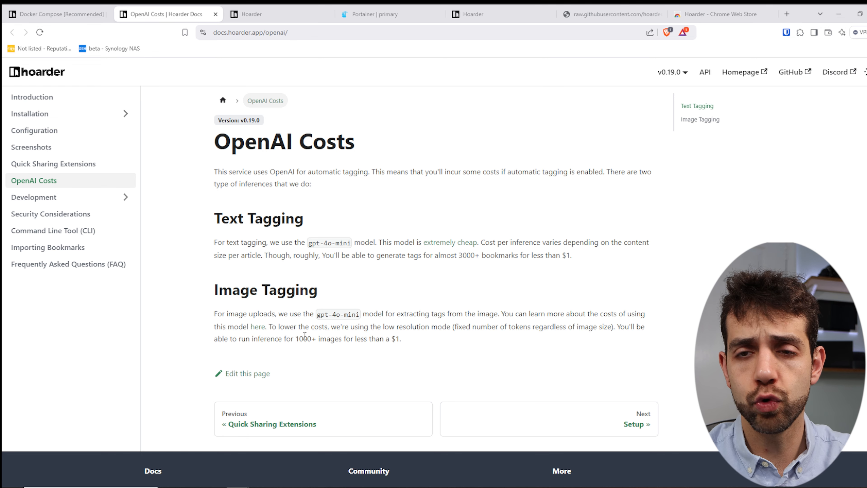
# Finish reviewing the Docker Compose docs and return to the hoarder stack's compose editor.
pyautogui.hotkey('ctrl', 'shift', 'Tab')
pyautogui.scroll(-5, 296, 332)
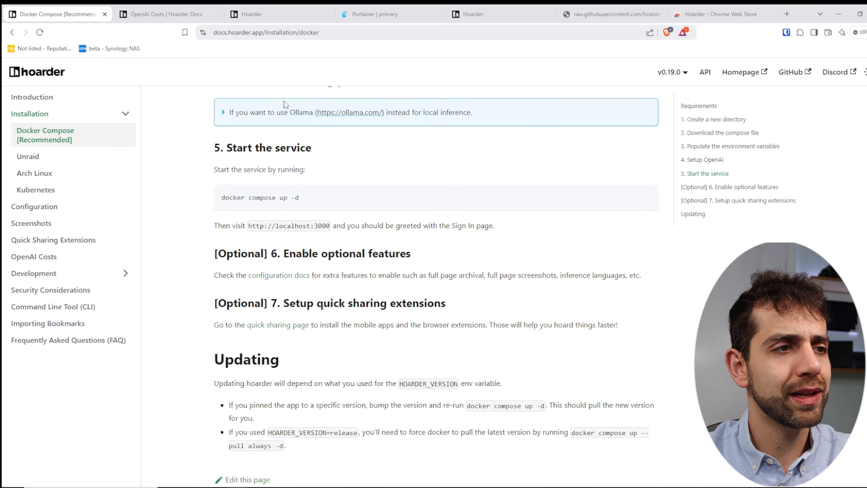
pyautogui.scroll(-3, 288, 336)
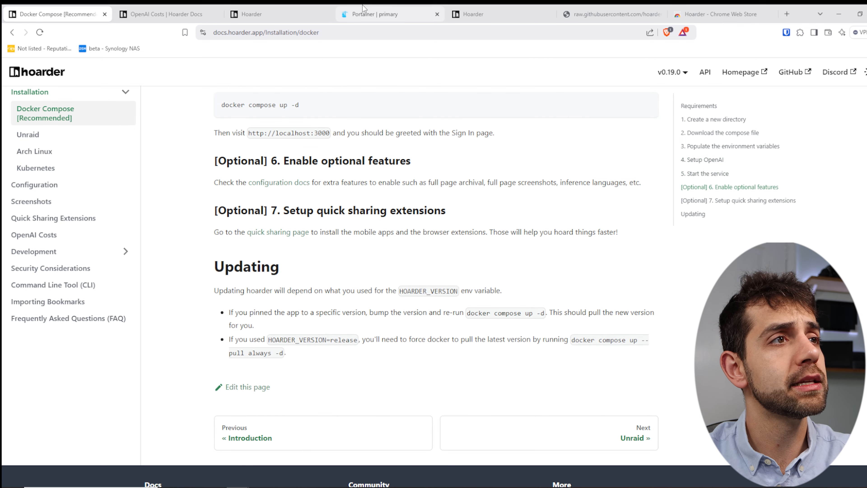
pyautogui.hotkey('ctrl', '4')
pyautogui.scroll(2, 286, 357)
pyautogui.click(240, 295)
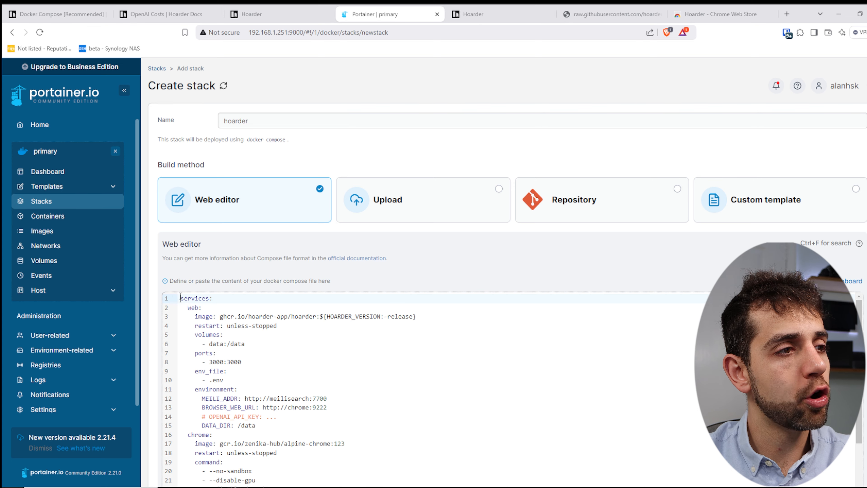
pyautogui.moveTo(175, 299); pyautogui.dragTo(200, 392)
pyautogui.click(590, 16)
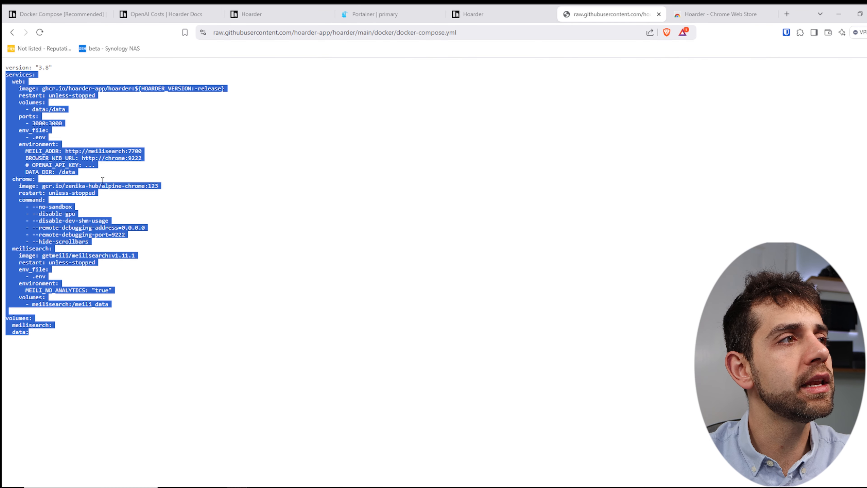
pyautogui.tripleClick(39, 67)
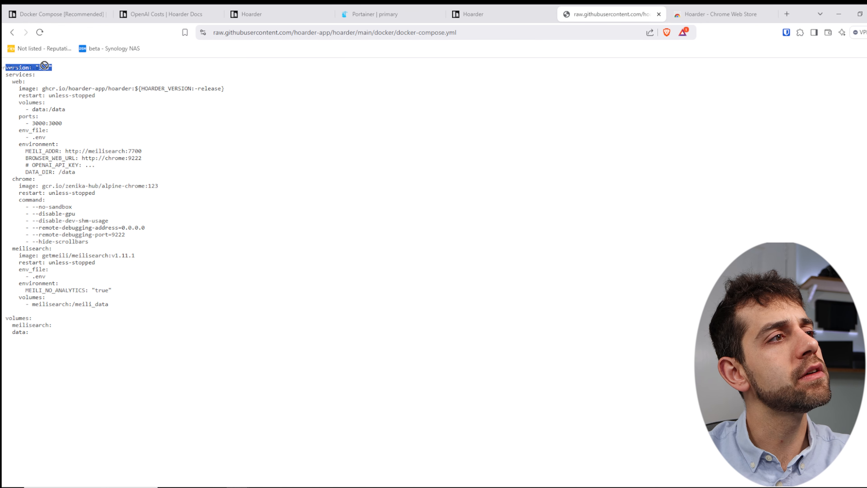
pyautogui.click(375, 14)
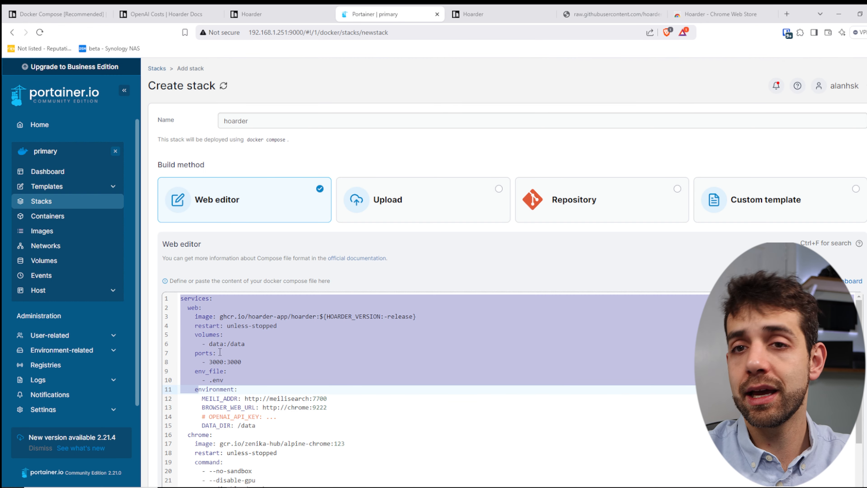
pyautogui.click(300, 353)
pyautogui.click(322, 316)
pyautogui.moveTo(321, 316); pyautogui.dragTo(416, 317)
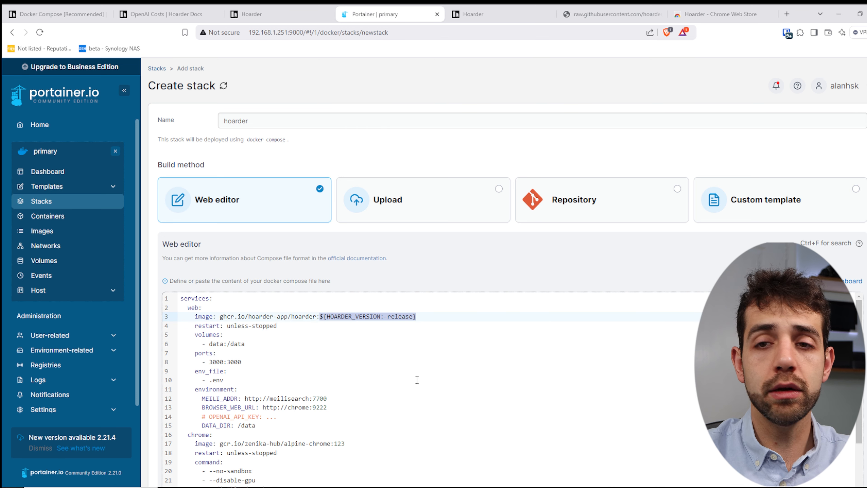
pyautogui.write('lasted')
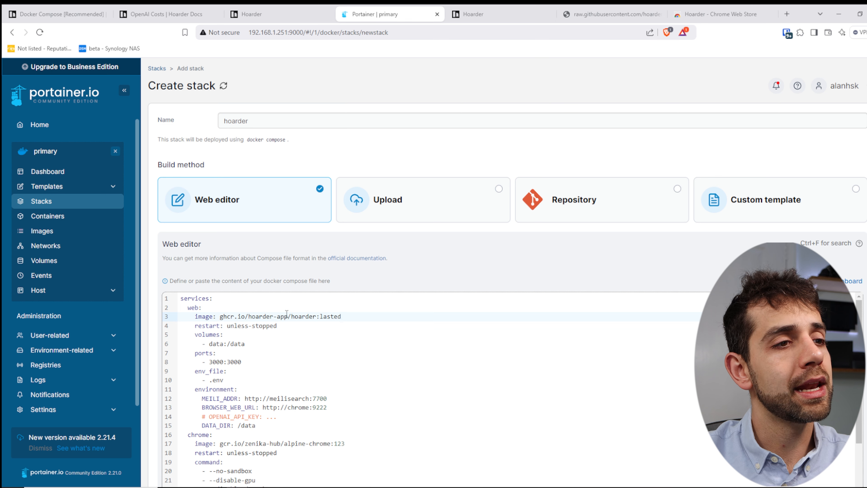
pyautogui.moveTo(284, 316); pyautogui.dragTo(335, 316)
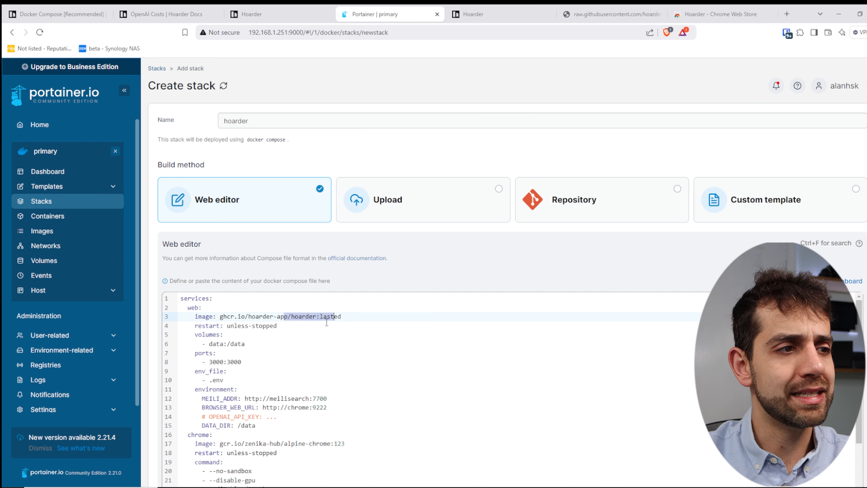
pyautogui.moveTo(239, 326); pyautogui.dragTo(285, 326)
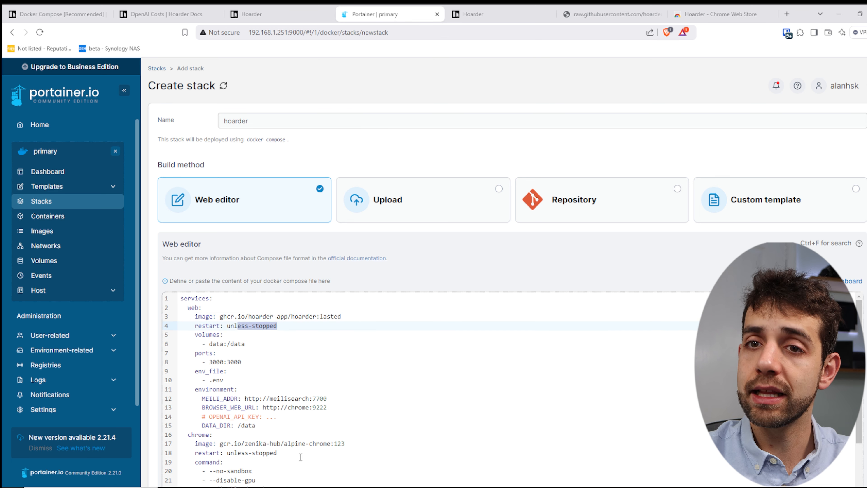
pyautogui.scroll(-3, 300, 454)
pyautogui.scroll(3, 219, 313)
pyautogui.moveTo(206, 344); pyautogui.dragTo(227, 343)
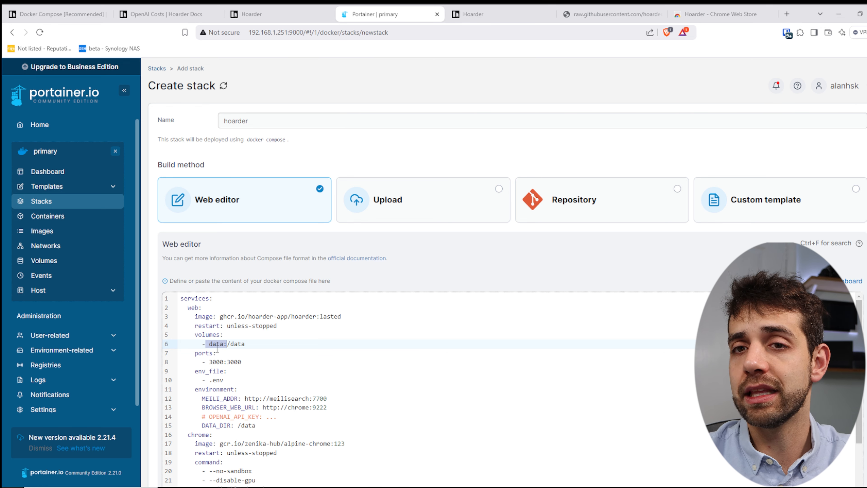
# Change the web service's port mapping from 3000:3000 to 3005:3000.
pyautogui.scroll(-2, 219, 343)
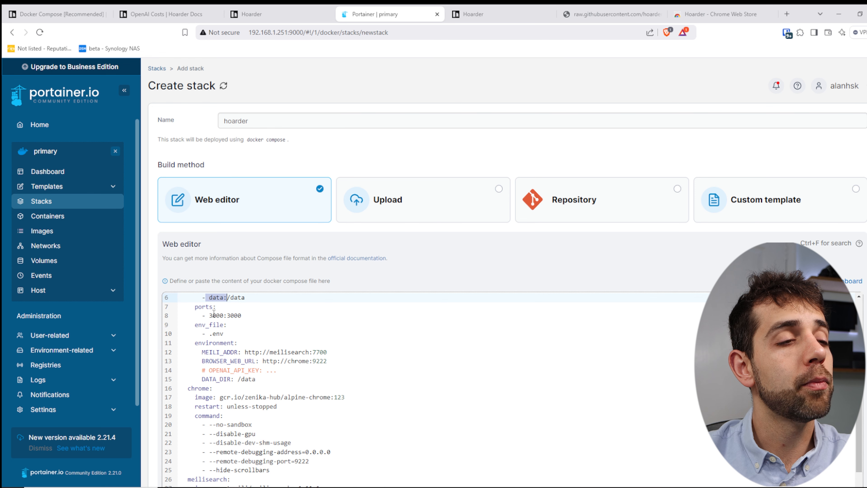
pyautogui.click(223, 315)
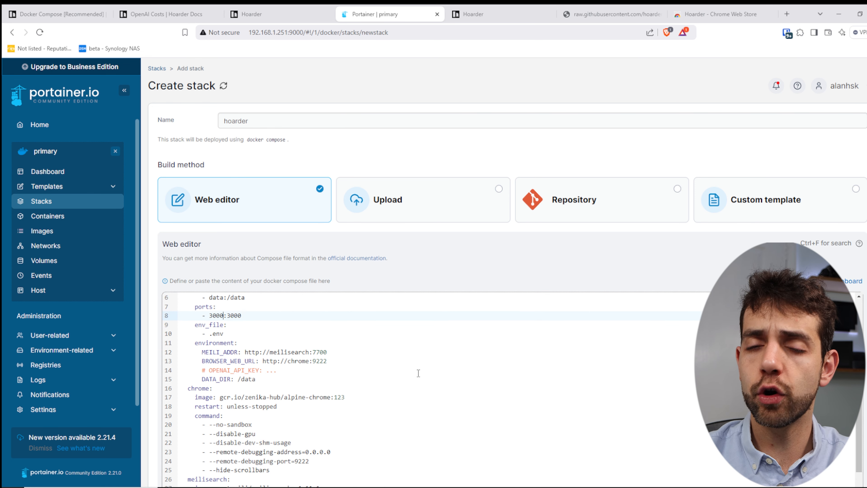
pyautogui.press('BackSpace')
pyautogui.write('5')
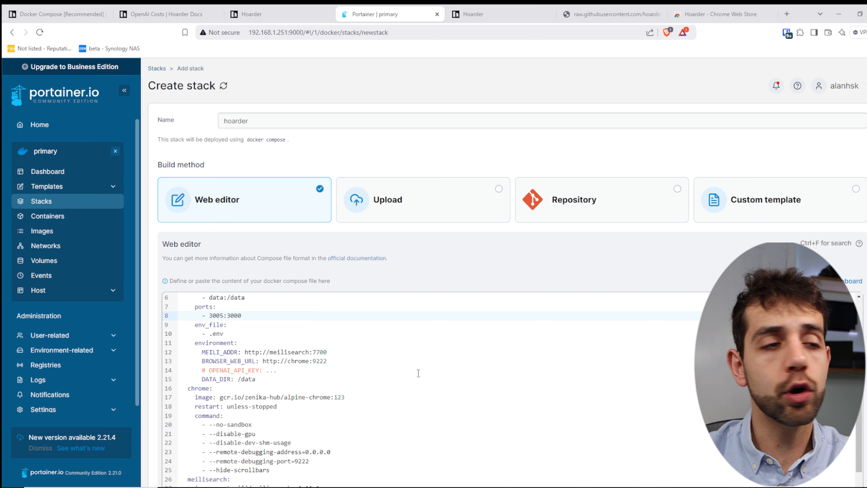
# Delete the web service's env_file / - .env lines from the compose file.
pyautogui.moveTo(224, 334); pyautogui.dragTo(181, 325)
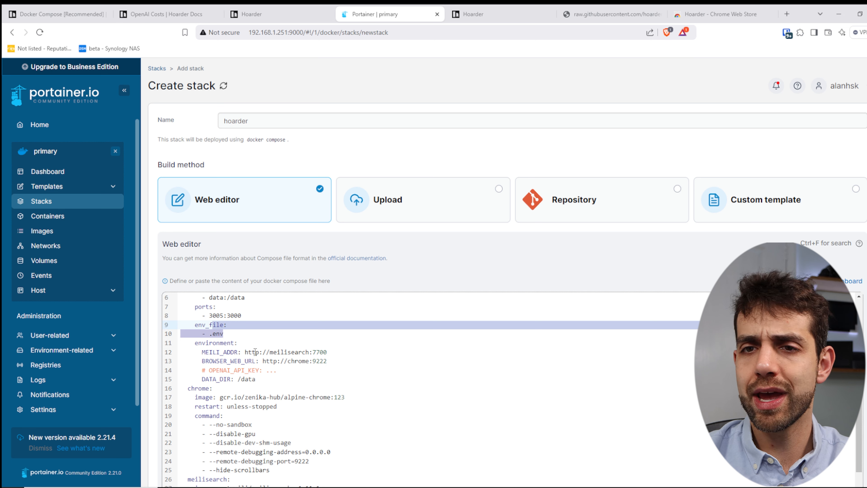
pyautogui.moveTo(224, 334)
pyautogui.mouseDown()
pyautogui.moveTo(154, 322)
pyautogui.moveTo(224, 325)
pyautogui.mouseUp()
pyautogui.press('Delete')
pyautogui.press('Delete')
pyautogui.hotkey('ctrl', 'z')
pyautogui.hotkey('ctrl', 'z')
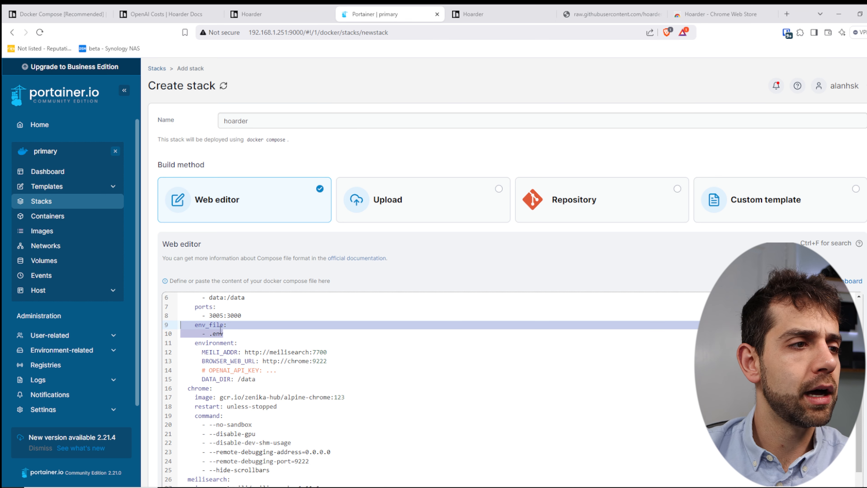
pyautogui.click(224, 333)
pyautogui.moveTo(224, 332); pyautogui.dragTo(180, 325)
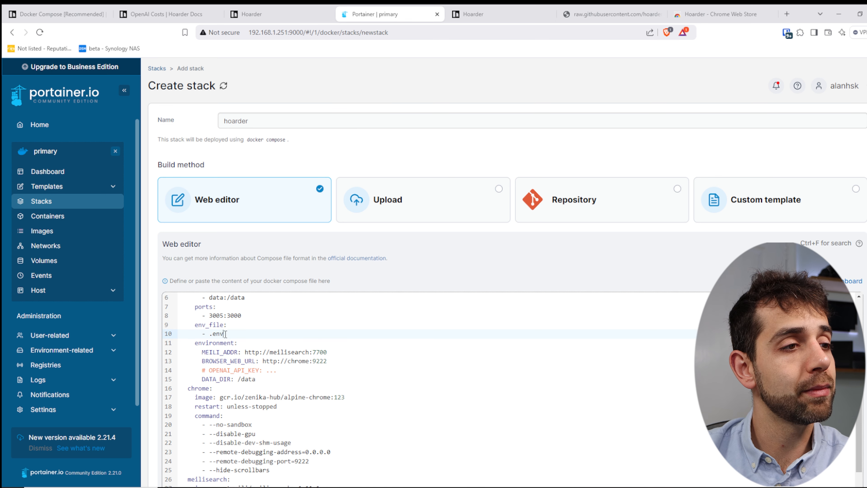
pyautogui.press('BackSpace')
pyautogui.press('BackSpace')
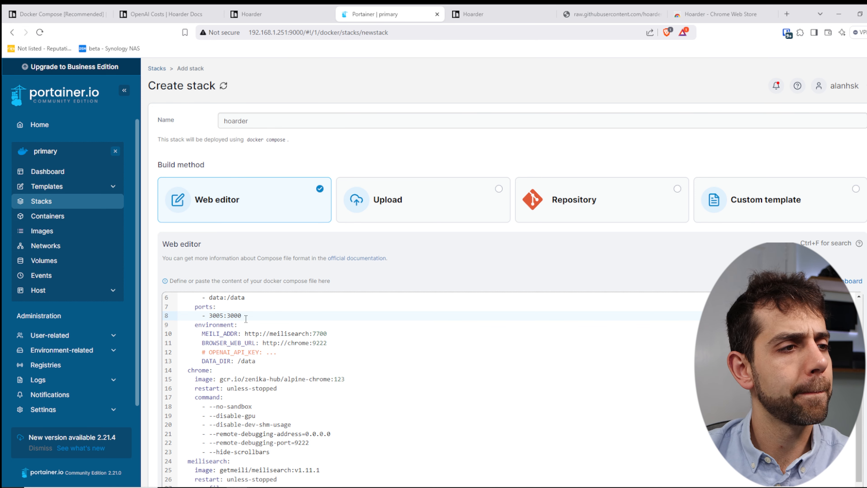
pyautogui.moveTo(199, 325); pyautogui.dragTo(238, 325)
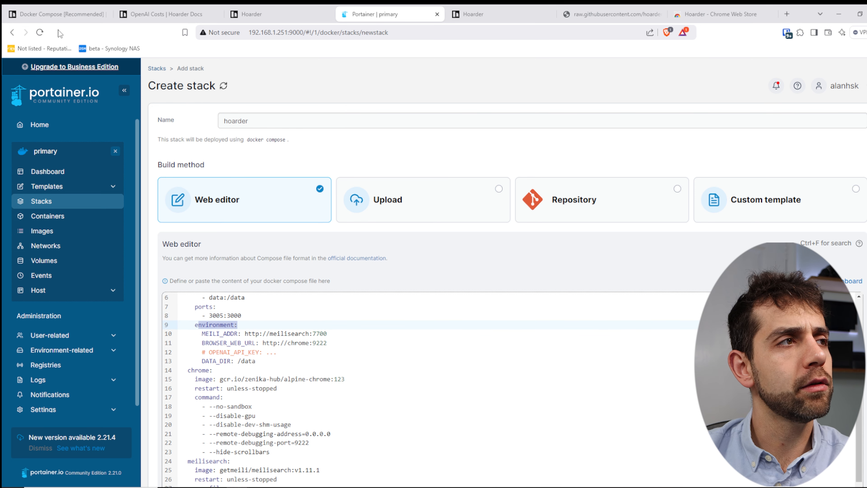
# Add the NEXTAUTH_SECRET line from the docs under environment:, using a colon instead of =.
pyautogui.click(41, 13)
pyautogui.scroll(6, 347, 260)
pyautogui.scroll(8, 346, 260)
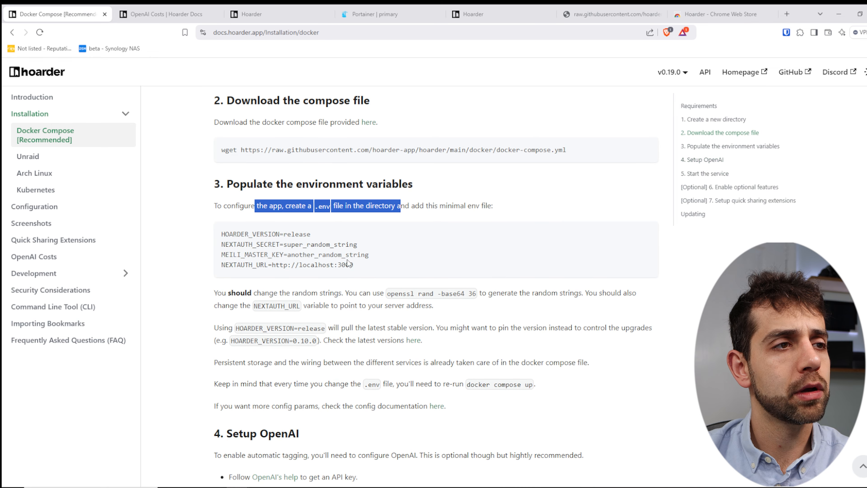
pyautogui.moveTo(371, 244); pyautogui.dragTo(215, 253)
pyautogui.hotkey('ctrl', 'c')
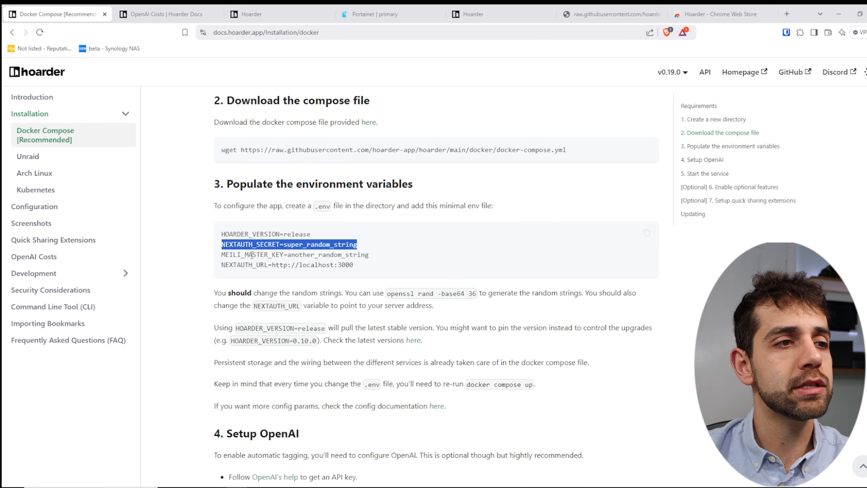
pyautogui.click(375, 14)
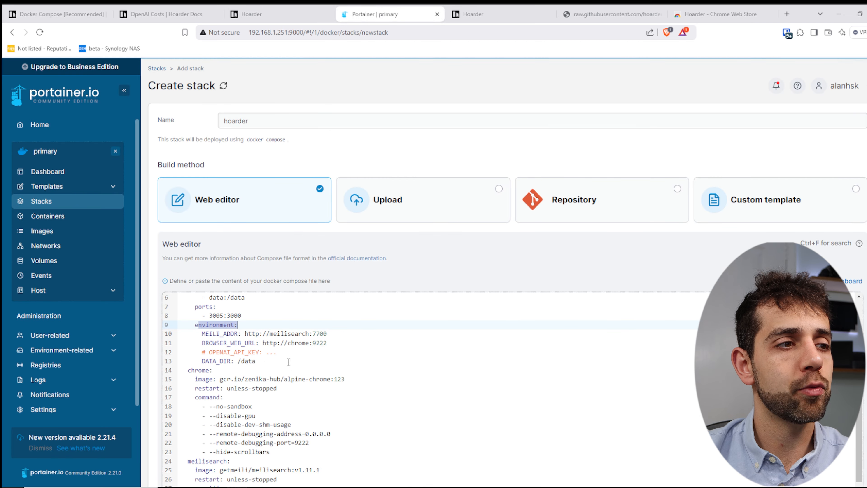
pyautogui.click(272, 324)
pyautogui.press('Return')
pyautogui.hotkey('ctrl', 'v')
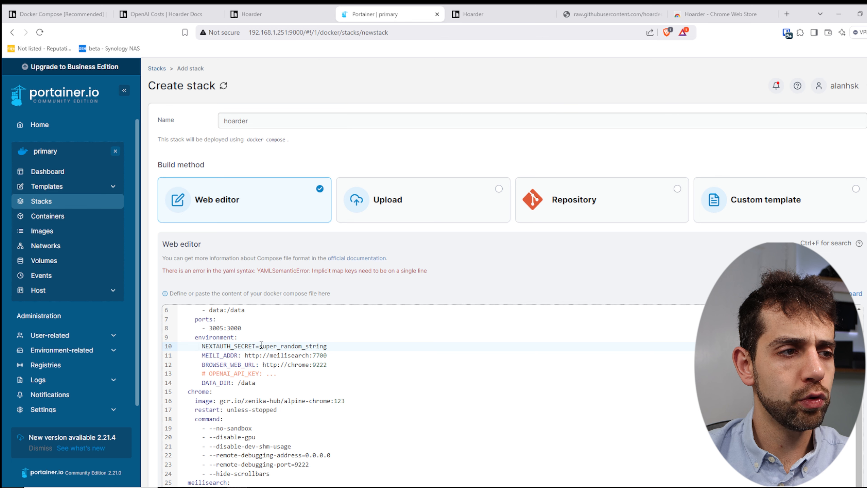
pyautogui.press('BackSpace')
pyautogui.write(':')
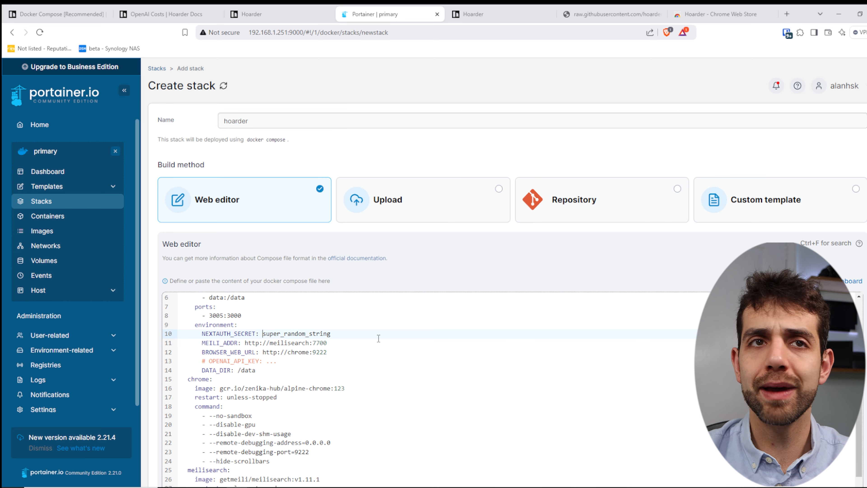
# Replace the super_random_string placeholder with a generated random password.
pyautogui.click(787, 33)
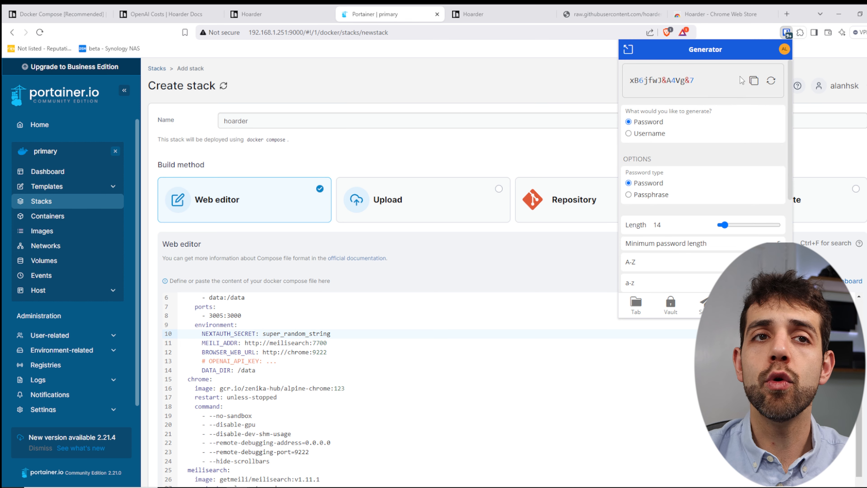
pyautogui.click(753, 80)
pyautogui.click(337, 334)
pyautogui.moveTo(338, 333); pyautogui.dragTo(263, 333)
pyautogui.hotkey('ctrl', 'v')
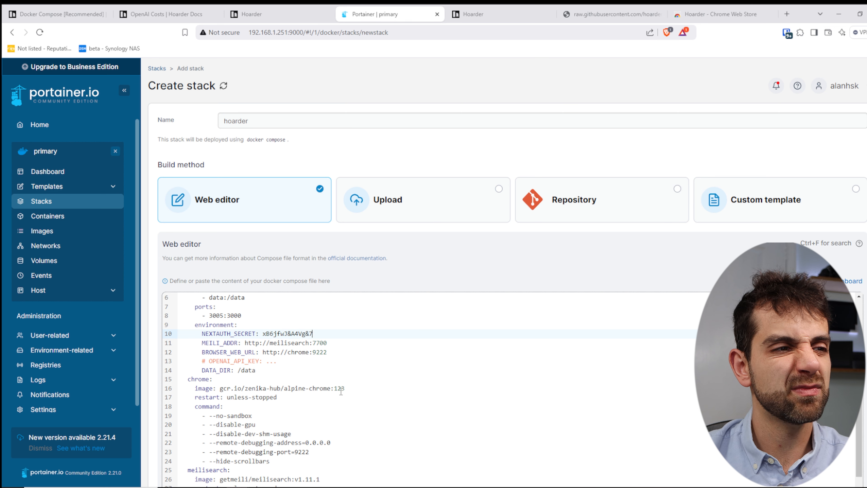
pyautogui.click(281, 342)
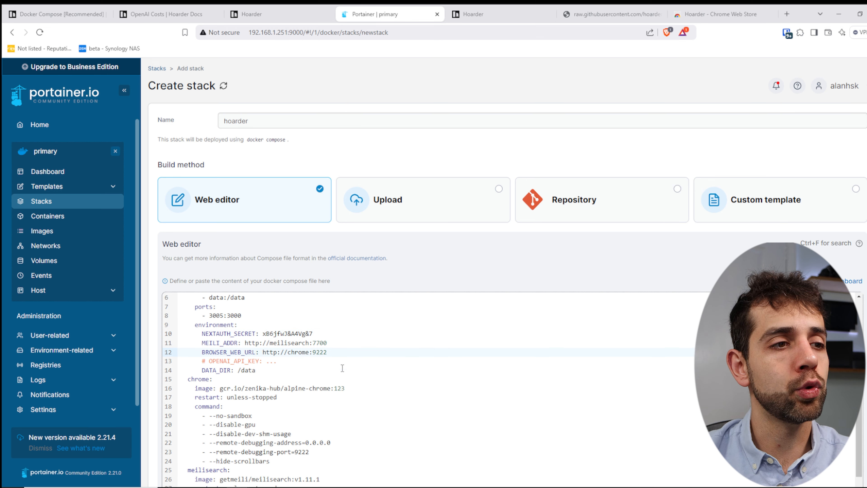
# Add the NEXTAUTH_URL line from the docs on a new line, using a colon instead of =.
pyautogui.press('Return')
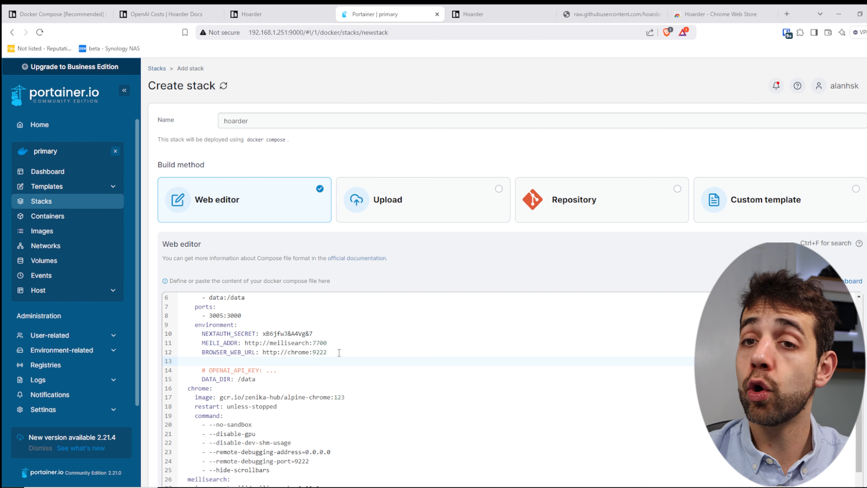
pyautogui.hotkey('ctrl', '1')
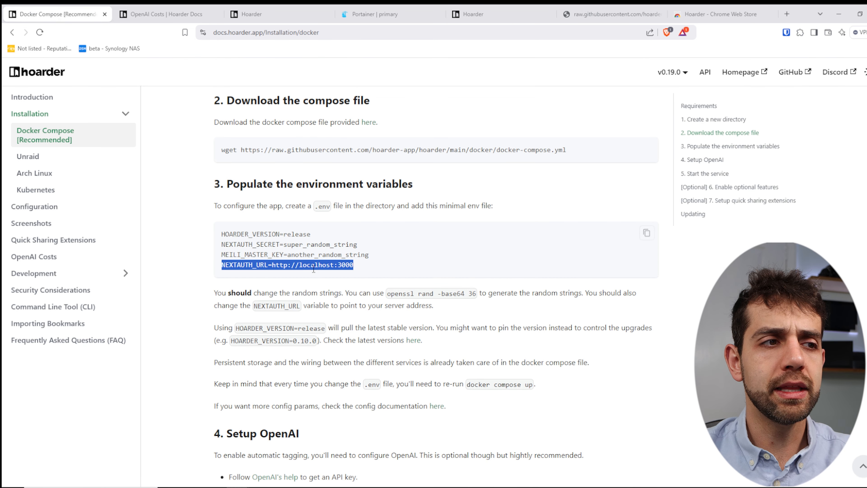
pyautogui.hotkey('ctrl', 'c')
pyautogui.hotkey('ctrl', '4')
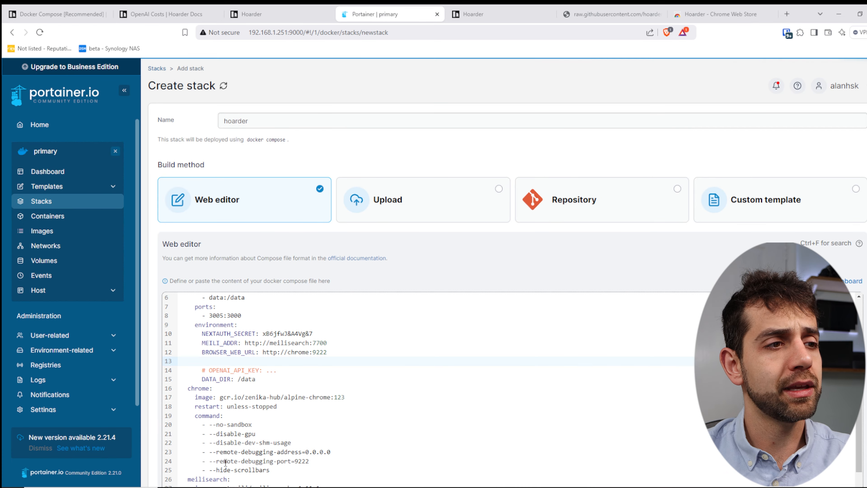
pyautogui.hotkey('ctrl', 'v')
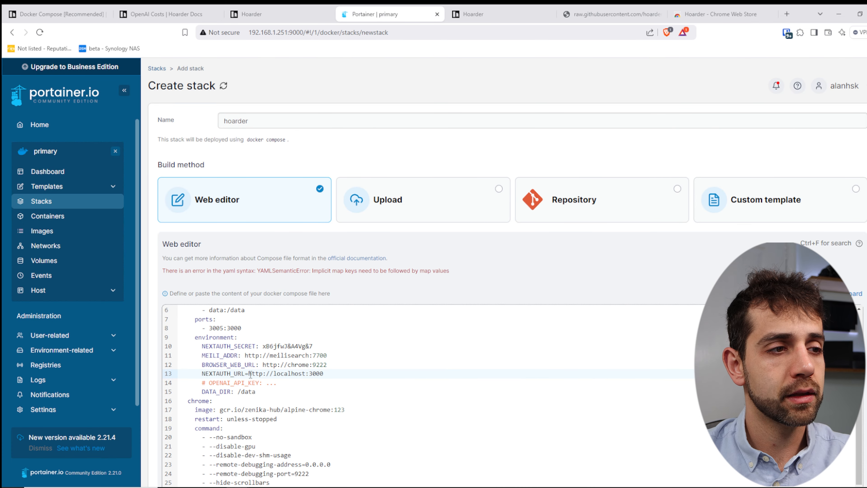
pyautogui.press('BackSpace')
pyautogui.write(':')
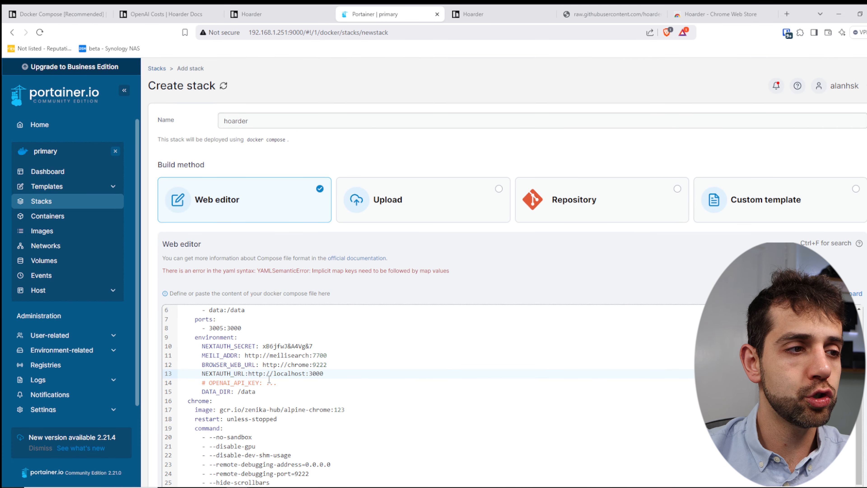
# Point NEXTAUTH_URL at the host's IP instead of localhost, leaving OPENAI_API_KEY commented out.
pyautogui.moveTo(277, 361); pyautogui.dragTo(309, 362)
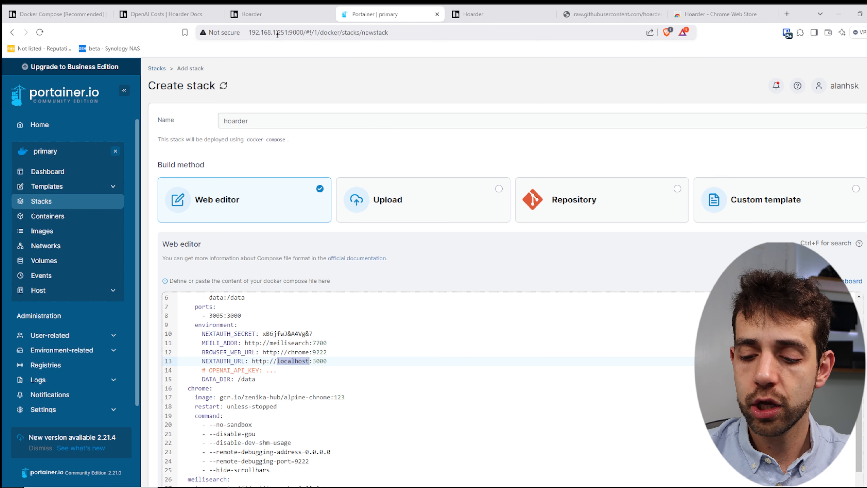
pyautogui.write('19')
pyautogui.write('2.168.1.5')
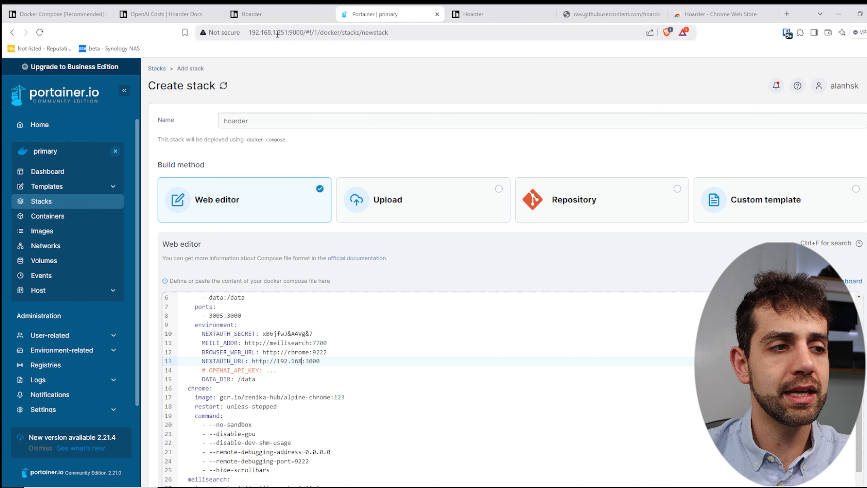
pyautogui.write('1')
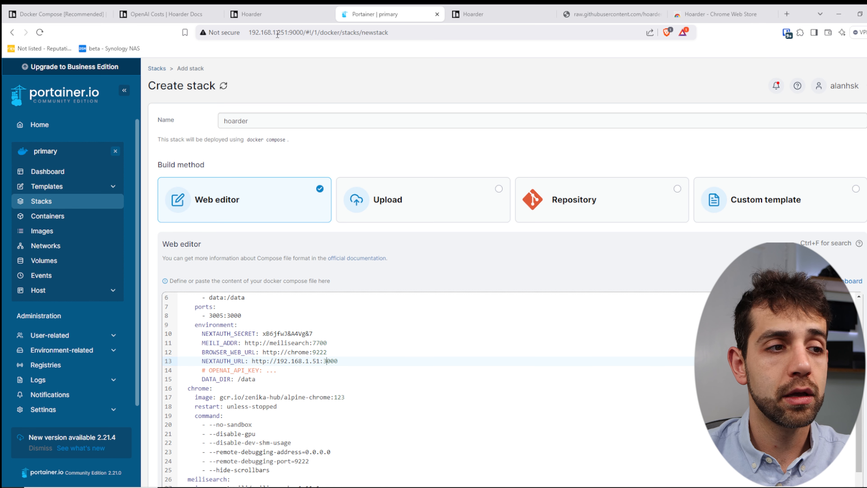
pyautogui.press('Left')
pyautogui.press('Left')
pyautogui.write('2')
pyautogui.press('Right')
pyautogui.press('Right')
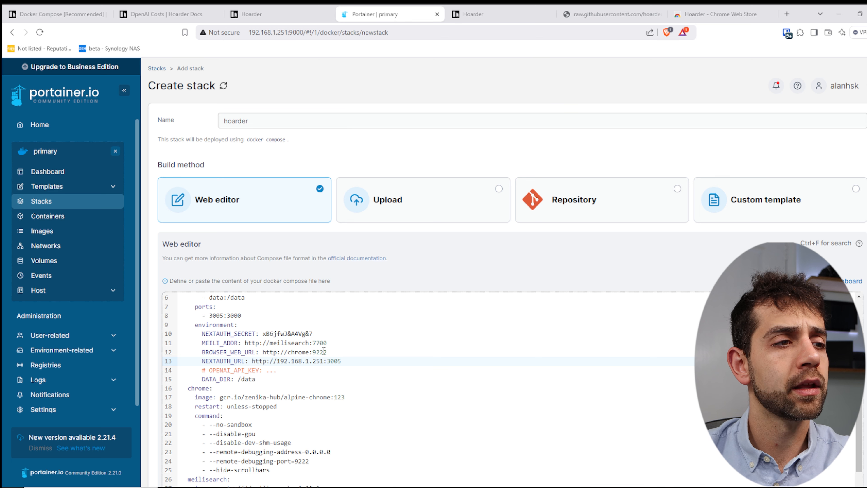
pyautogui.moveTo(209, 369); pyautogui.dragTo(198, 370)
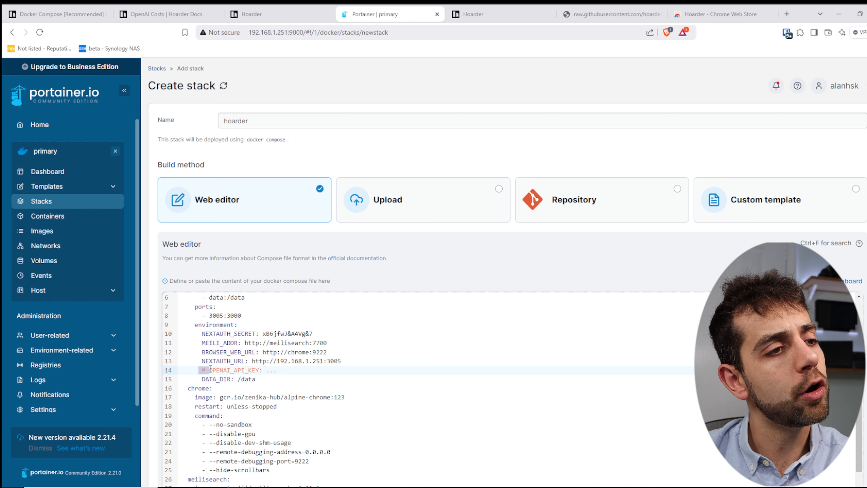
pyautogui.moveTo(268, 370); pyautogui.dragTo(292, 371)
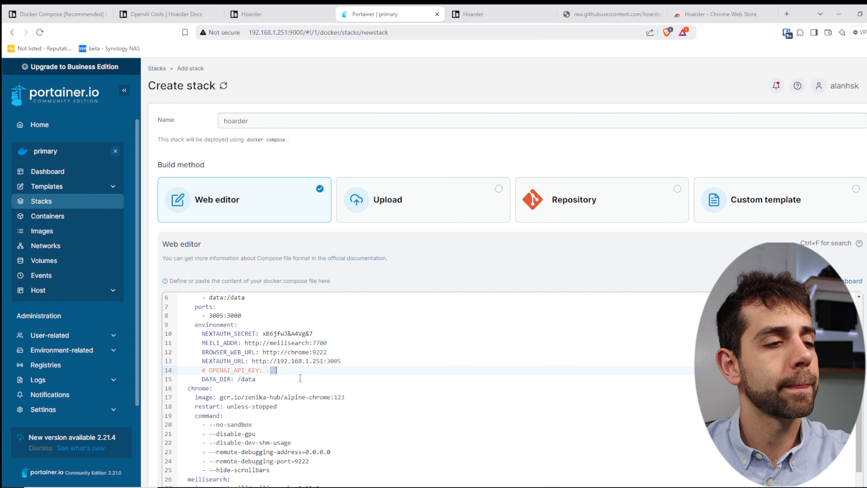
# Review DATA_DIR and the chrome service settings further down the compose file.
pyautogui.scroll(-2, 228, 343)
pyautogui.moveTo(200, 337); pyautogui.dragTo(282, 333)
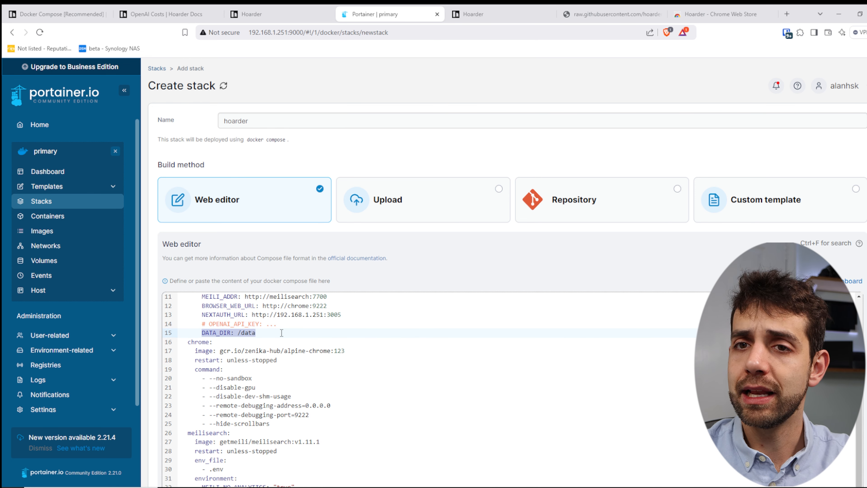
pyautogui.scroll(-1, 238, 388)
pyautogui.moveTo(187, 317); pyautogui.dragTo(338, 327)
pyautogui.moveTo(238, 335); pyautogui.dragTo(242, 385)
pyautogui.scroll(-1, 295, 402)
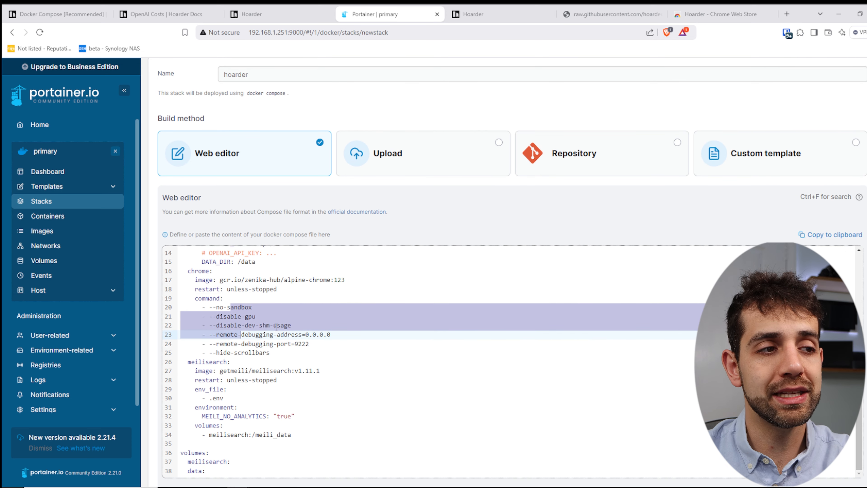
pyautogui.scroll(-1, 276, 328)
# Delete meilisearch's env_file lines and copy the MEILI_MASTER_KEY line from the docs.
pyautogui.moveTo(188, 315); pyautogui.dragTo(220, 315)
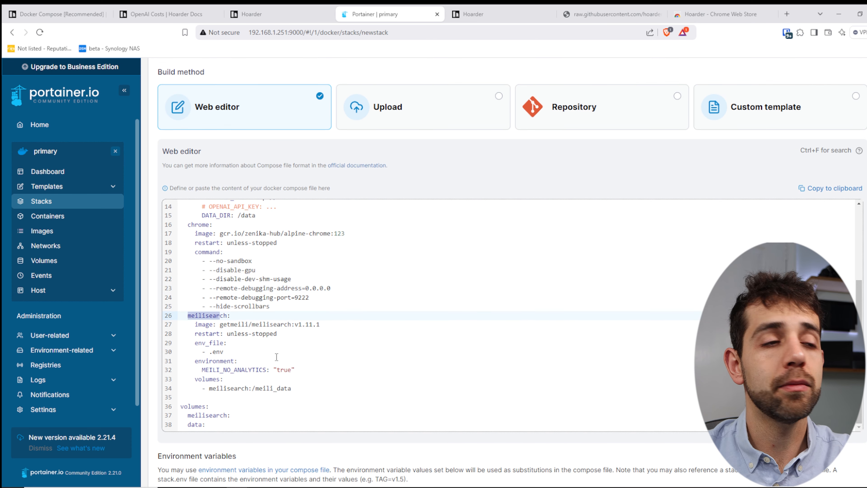
pyautogui.moveTo(223, 351); pyautogui.dragTo(182, 342)
pyautogui.moveTo(235, 352); pyautogui.dragTo(161, 341)
pyautogui.press('BackSpace')
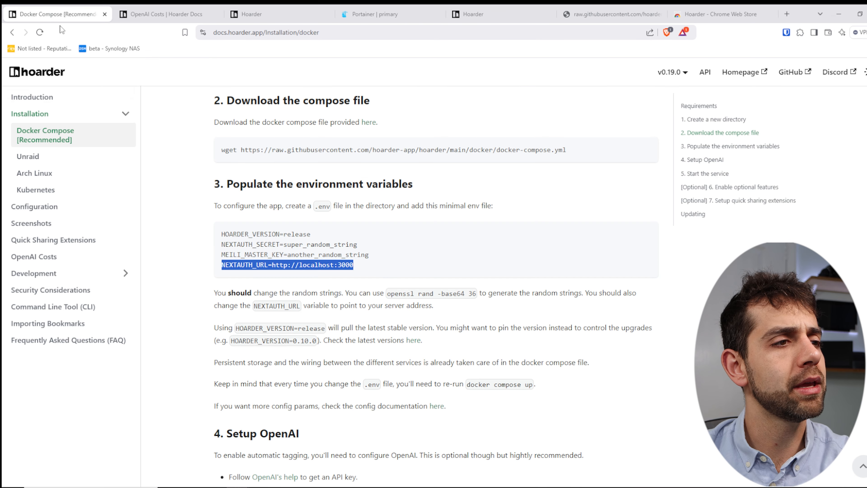
pyautogui.click(58, 14)
pyautogui.moveTo(398, 253); pyautogui.dragTo(222, 256)
# Add MEILI_MASTER_KEY under meilisearch's environment with a generated key replacing the placeholder.
pyautogui.click(140, 7)
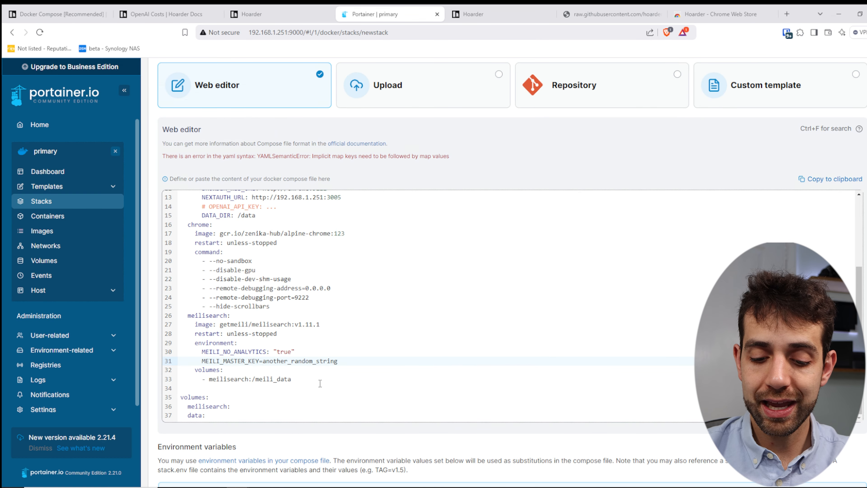
pyautogui.press('BackSpace')
pyautogui.write(': another_random_string')
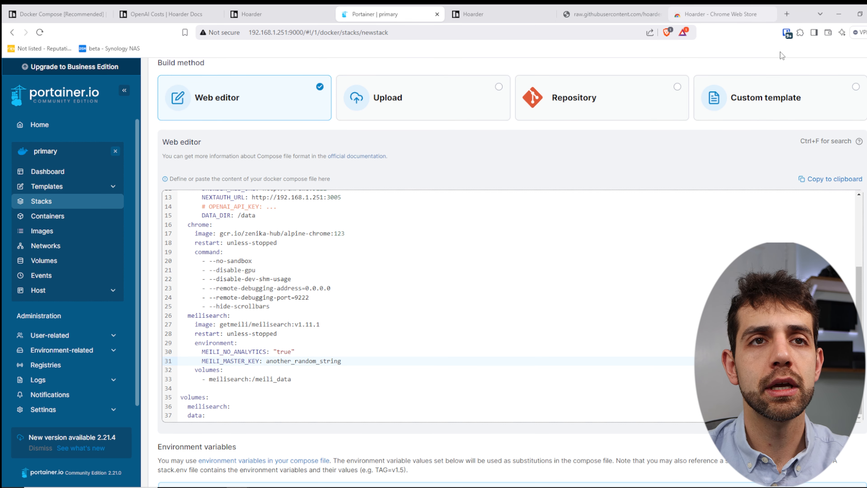
pyautogui.click(787, 32)
pyautogui.moveTo(342, 361); pyautogui.dragTo(266, 361)
pyautogui.hotkey('ctrl', 'v')
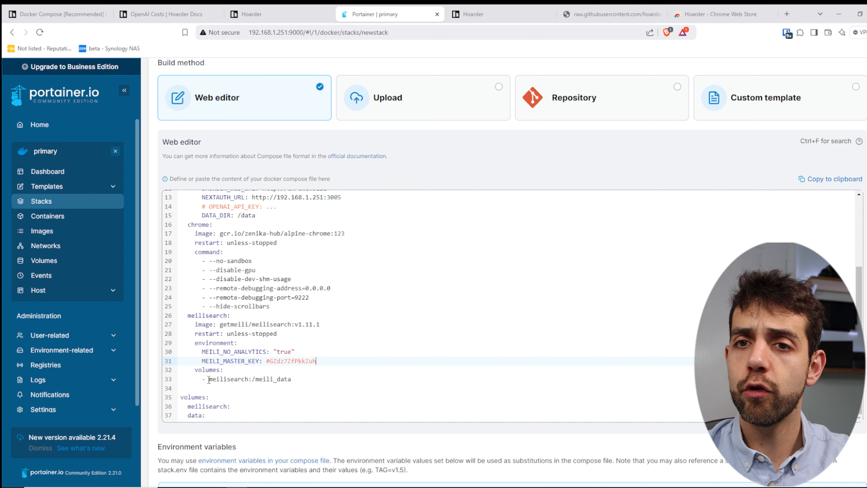
pyautogui.scroll(-3, 209, 378)
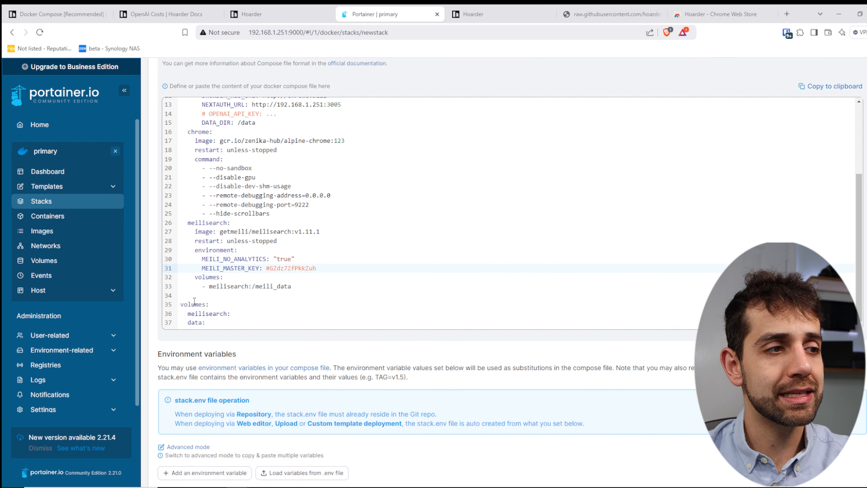
pyautogui.moveTo(184, 304); pyautogui.dragTo(208, 324)
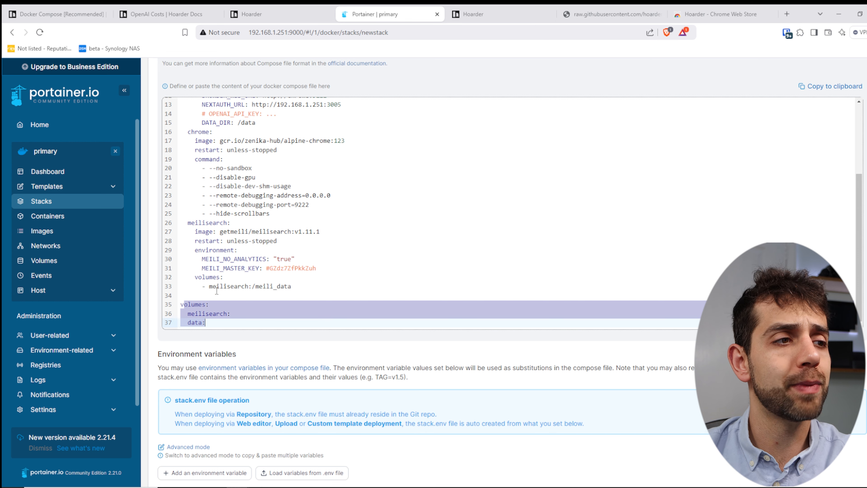
pyautogui.click(234, 313)
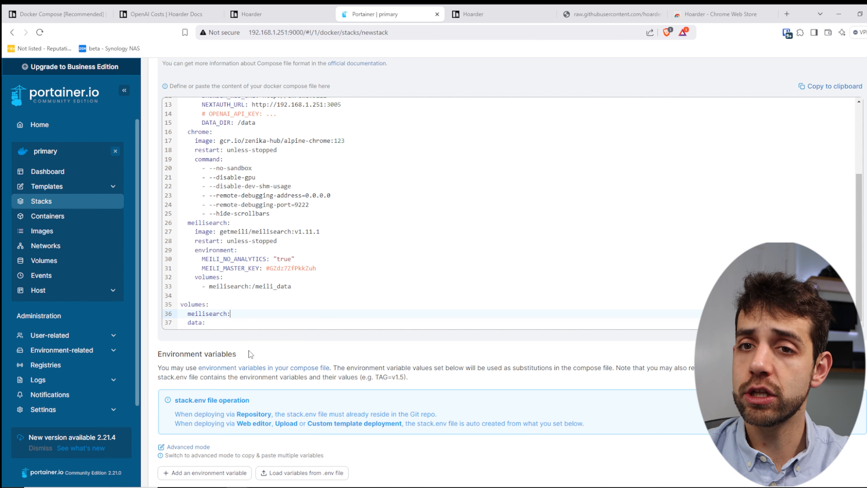
pyautogui.scroll(-4, 251, 355)
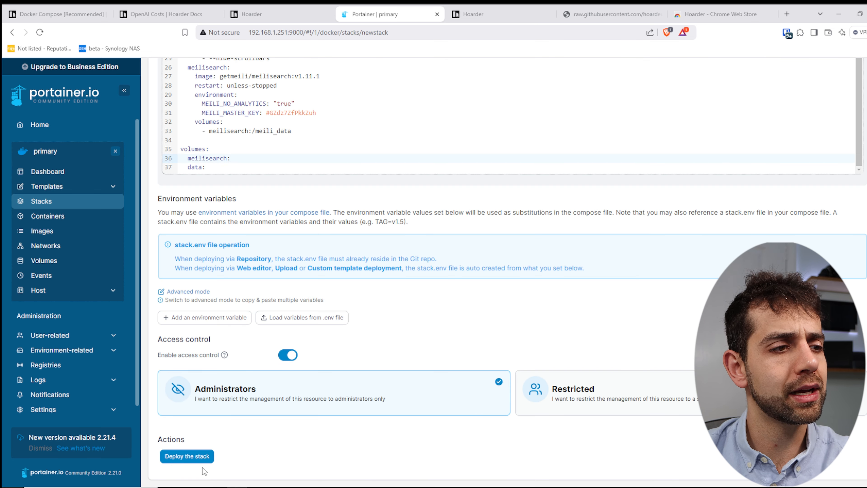
# Deploy the hoarder stack, check its chrome, meilisearch and web containers, then open the web app.
pyautogui.click(187, 456)
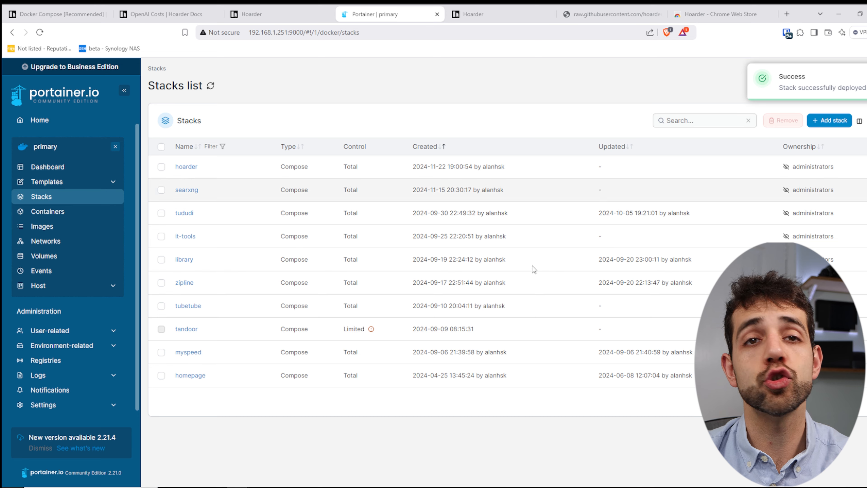
pyautogui.click(186, 167)
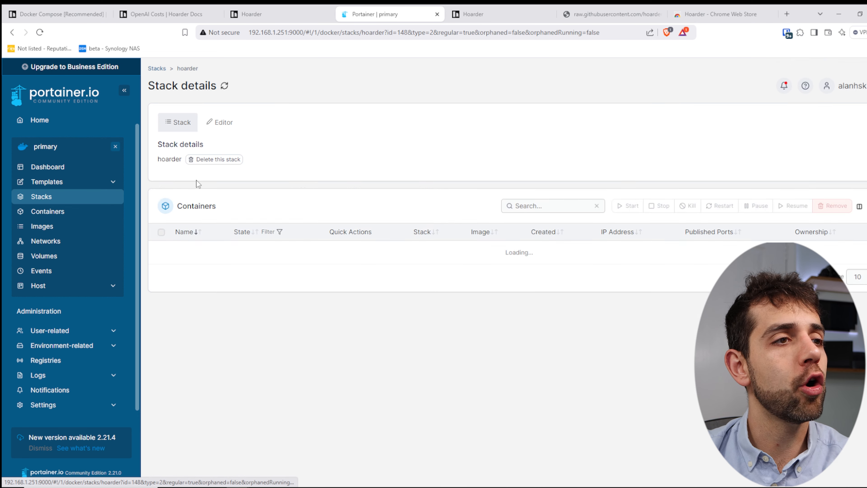
pyautogui.scroll(-2, 500, 474)
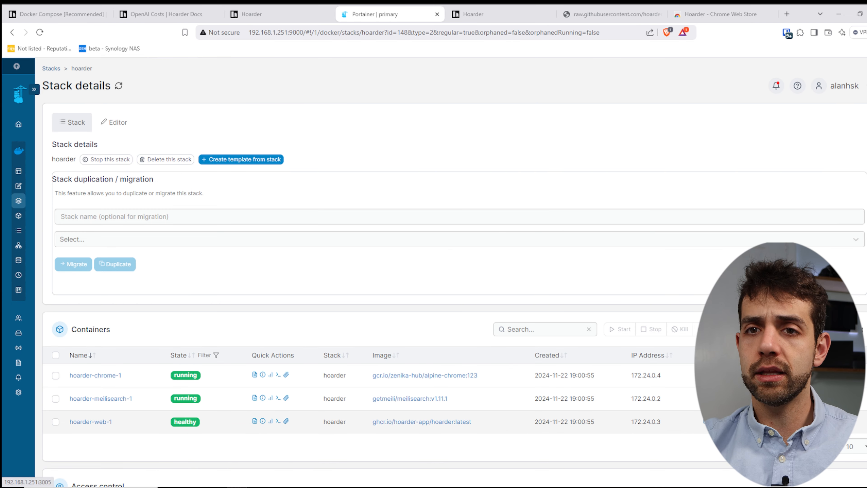
pyautogui.click(717, 423)
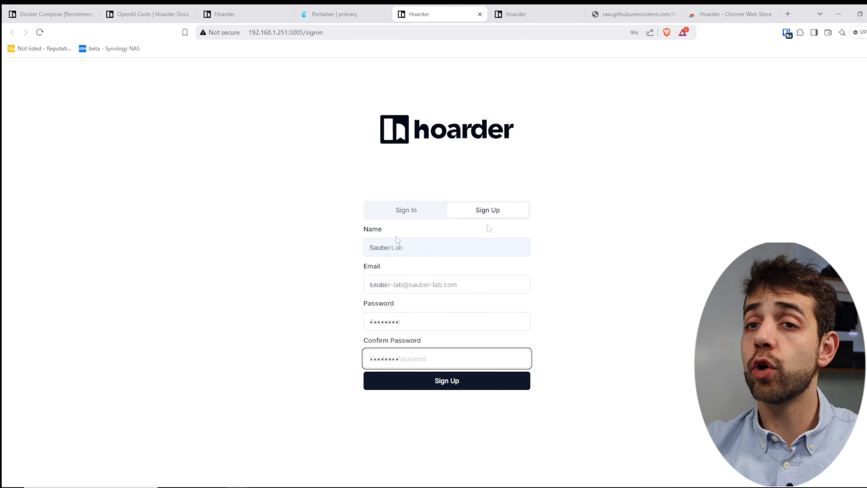
# Submit the new account registration and dismiss both save-password prompts to reach the empty dashboard.
pyautogui.click(456, 380)
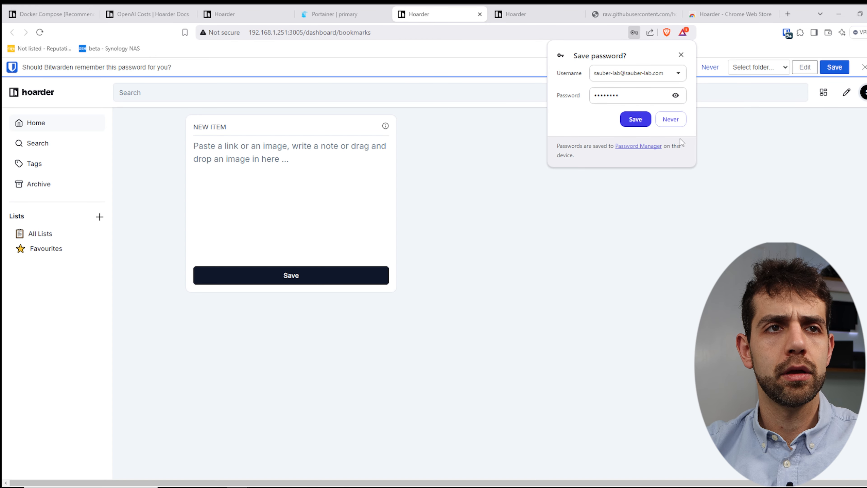
pyautogui.click(681, 55)
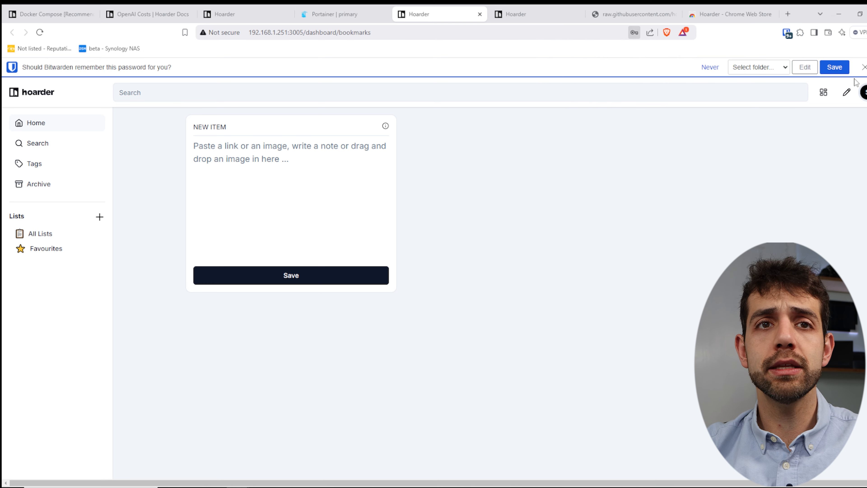
pyautogui.click(864, 67)
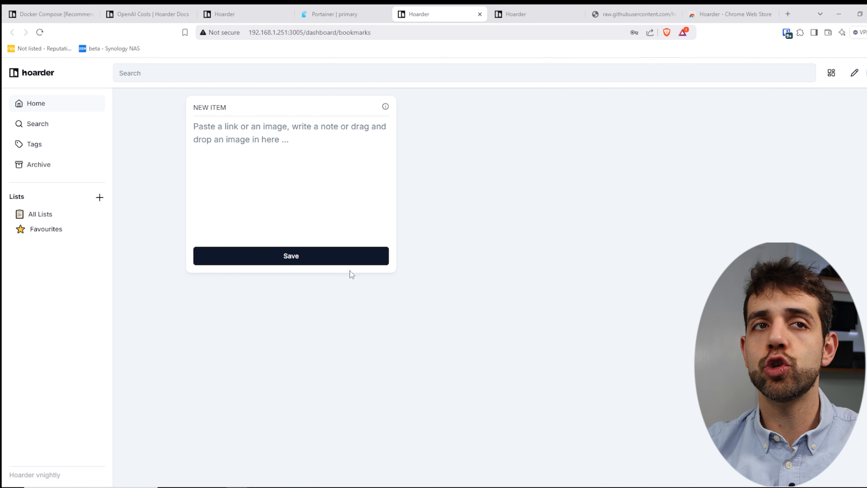
# Copy the Docker Compose docs page address and save it as a new Hoarder bookmark.
pyautogui.hotkey('ctrl', 'w')
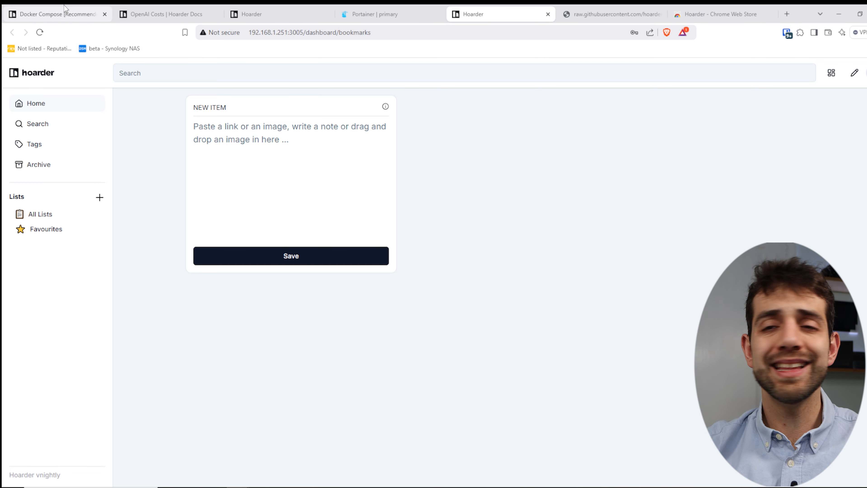
pyautogui.click(65, 9)
pyautogui.click(366, 36)
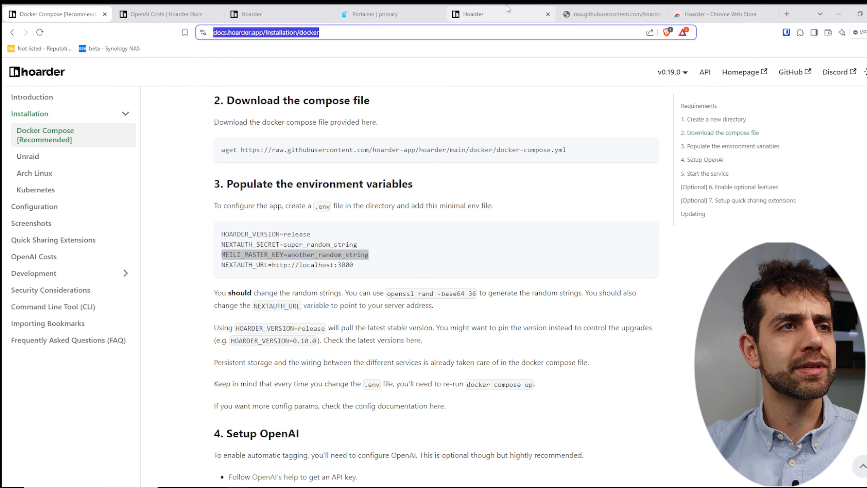
pyautogui.hotkey('ctrl', 'c')
pyautogui.click(489, 11)
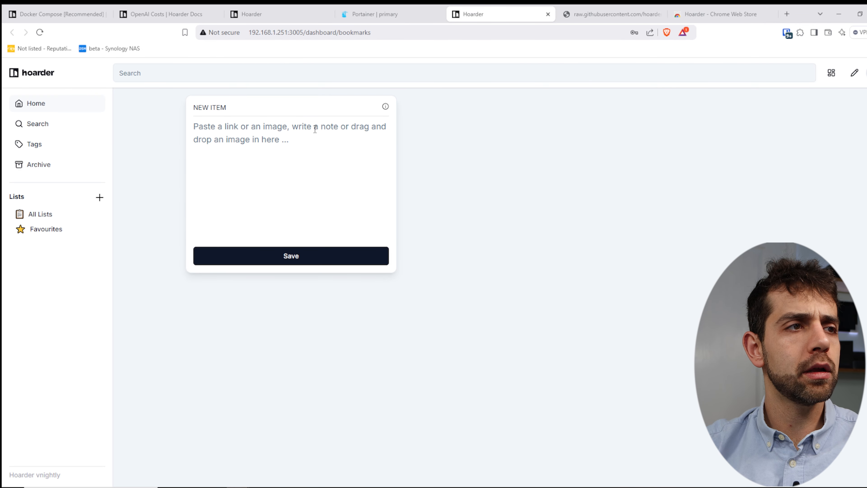
pyautogui.click(312, 125)
pyautogui.hotkey('ctrl', 'v')
pyautogui.click(319, 257)
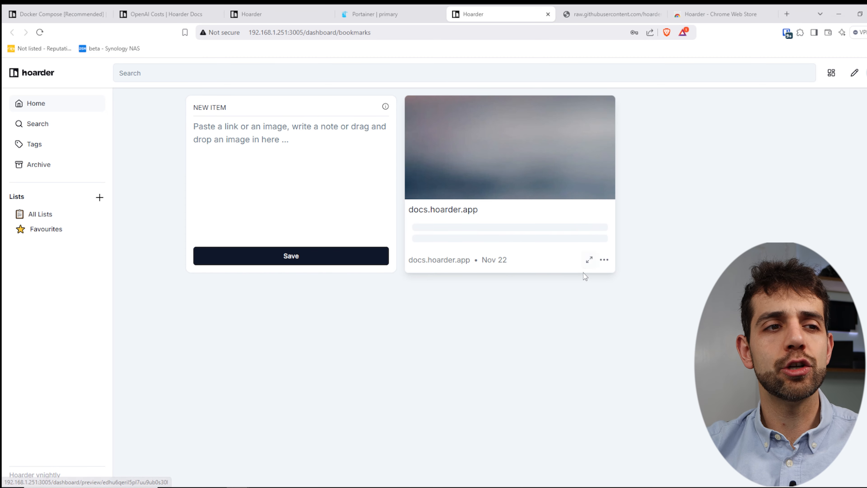
# Check the docs bookmark's preview and original page, then show the extension's Chrome Web Store page.
pyautogui.click(590, 261)
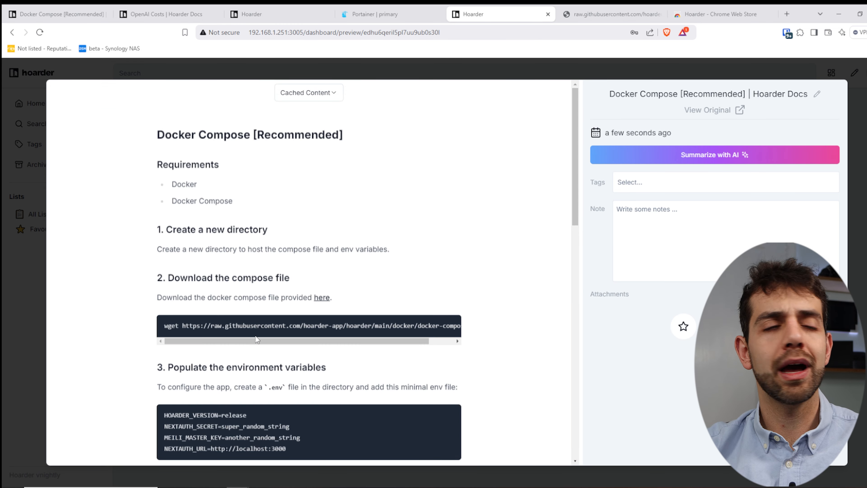
pyautogui.scroll(-3, 315, 322)
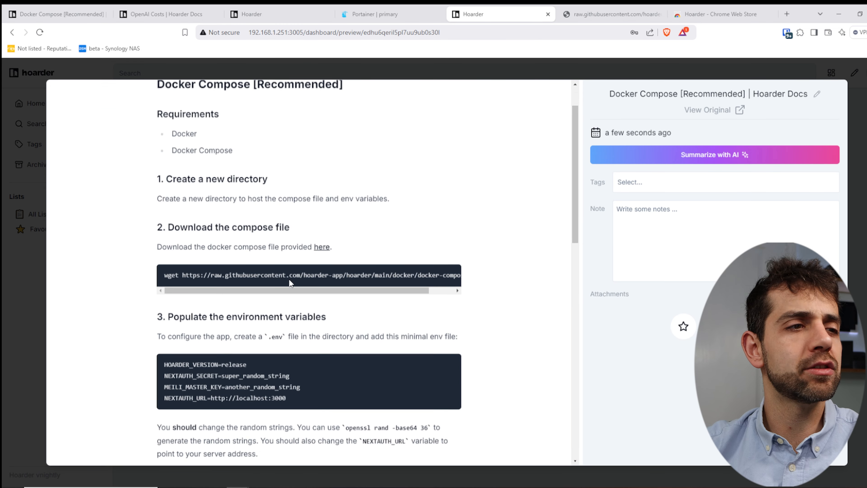
pyautogui.click(721, 114)
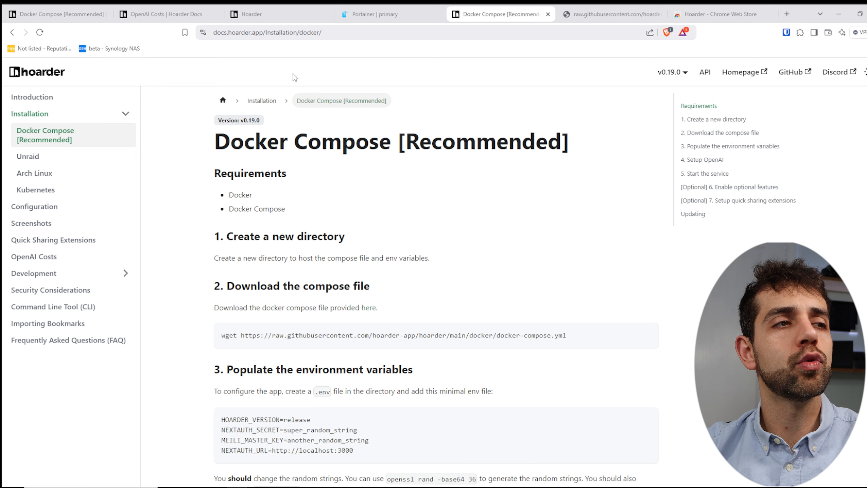
pyautogui.click(12, 32)
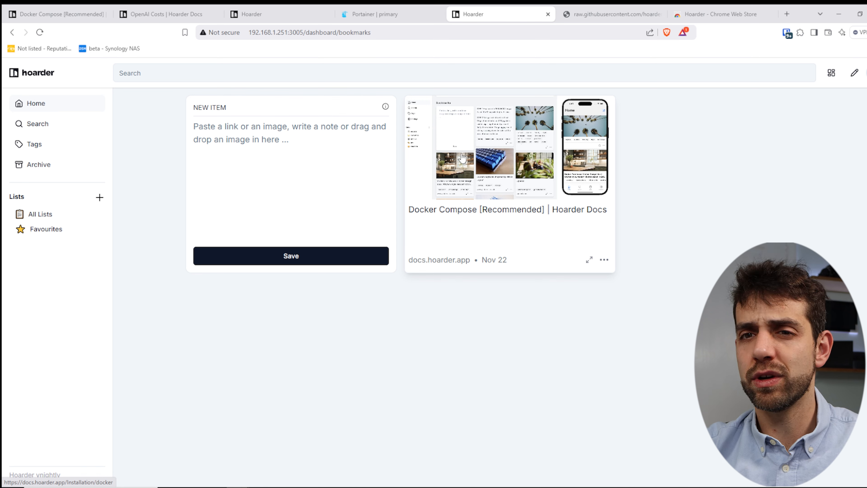
pyautogui.click(334, 207)
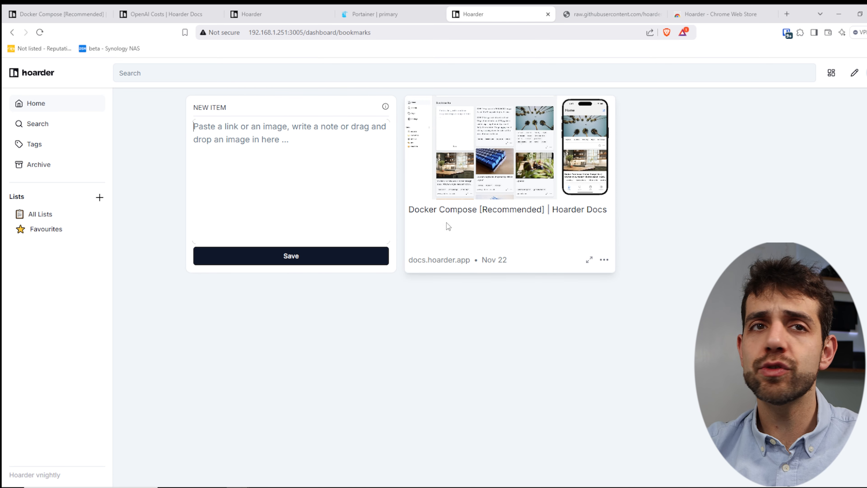
pyautogui.click(721, 14)
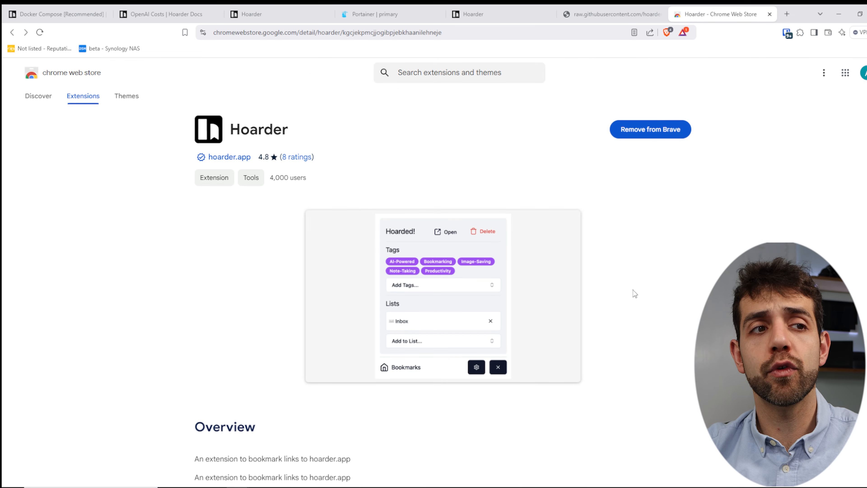
# Configure the Hoarder extension's server address and log in with the account e-mail and password.
pyautogui.click(472, 5)
pyautogui.click(800, 34)
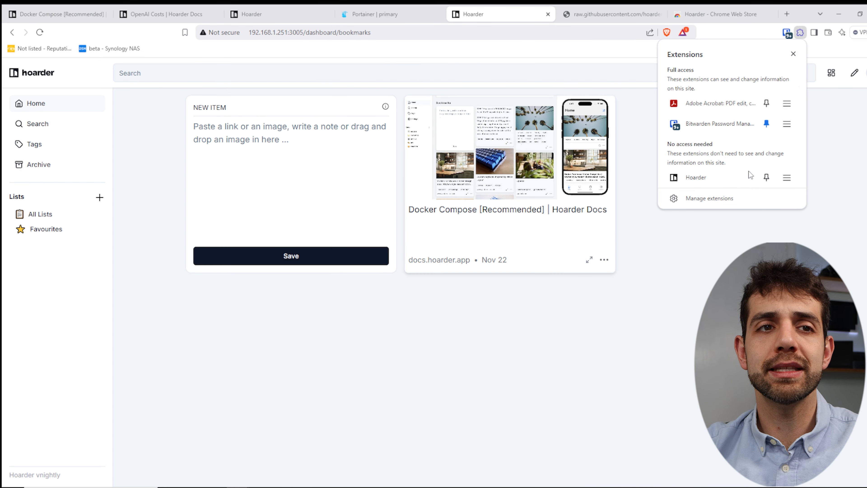
pyautogui.click(706, 175)
pyautogui.moveTo(753, 100); pyautogui.dragTo(629, 97)
pyautogui.click(679, 85)
pyautogui.click(691, 120)
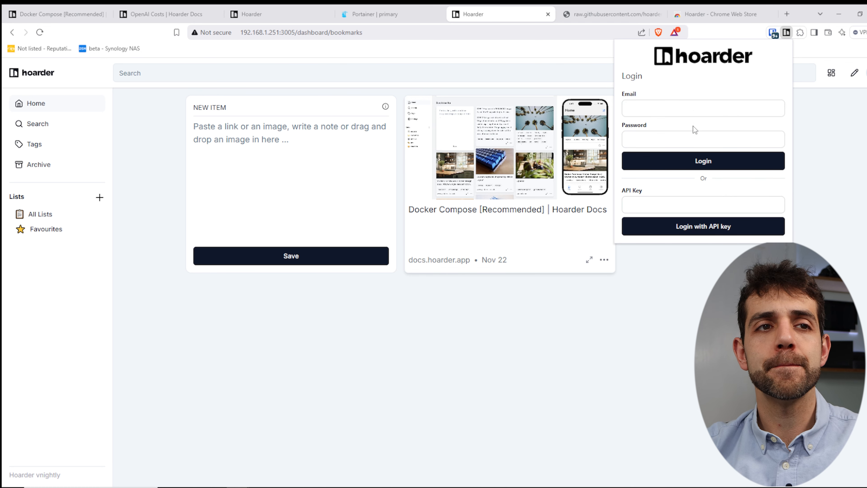
pyautogui.click(693, 110)
pyautogui.click(693, 130)
pyautogui.click(696, 137)
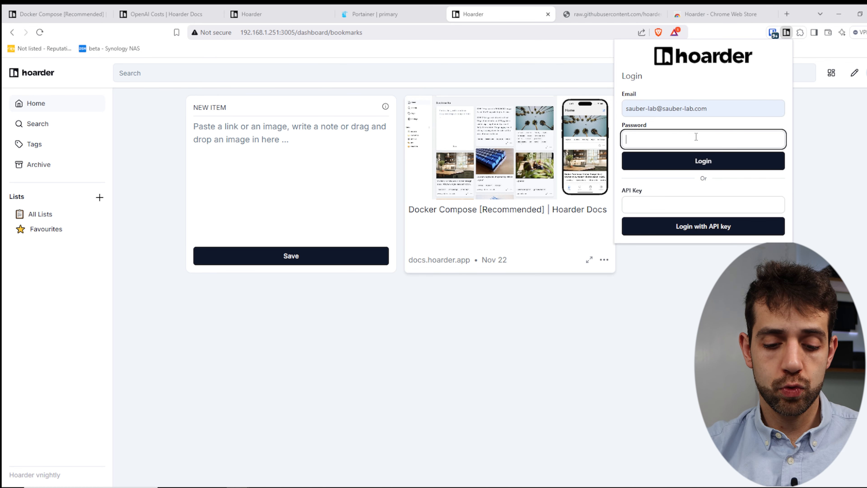
pyautogui.write('•')
pyautogui.press('Return')
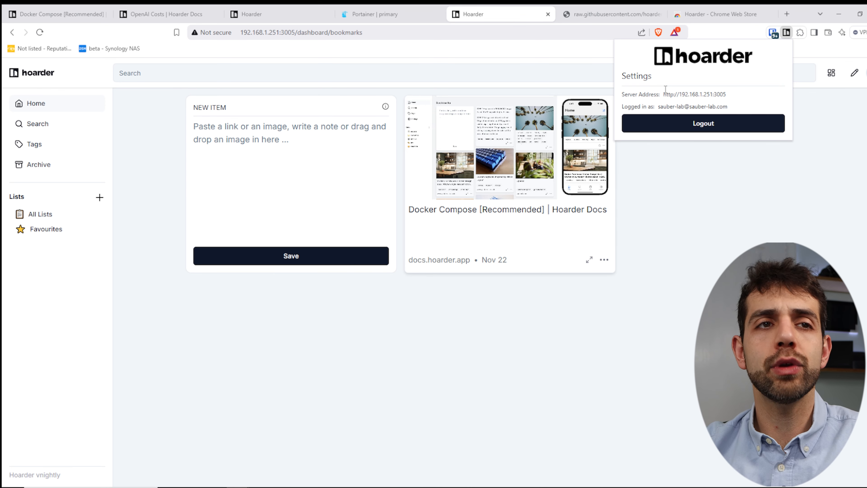
pyautogui.click(811, 240)
# Save the Chrome Web Store page to Hoarder with the extension and tag it 'chrome'.
pyautogui.click(715, 16)
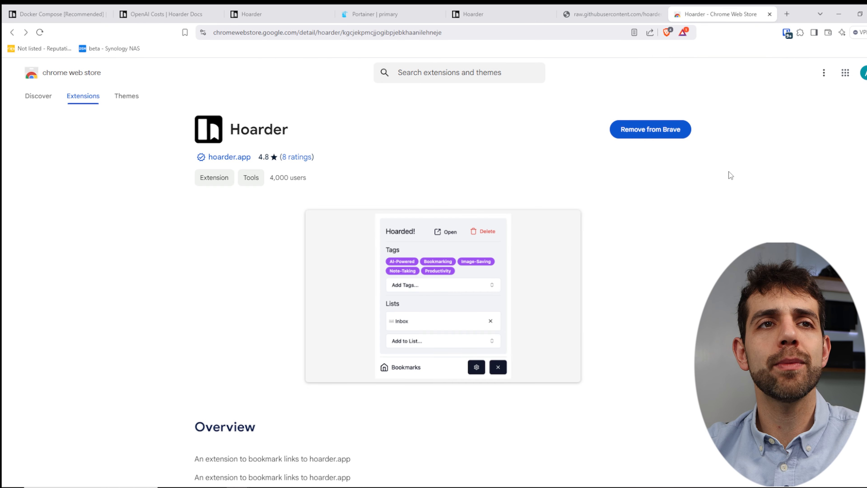
pyautogui.click(800, 33)
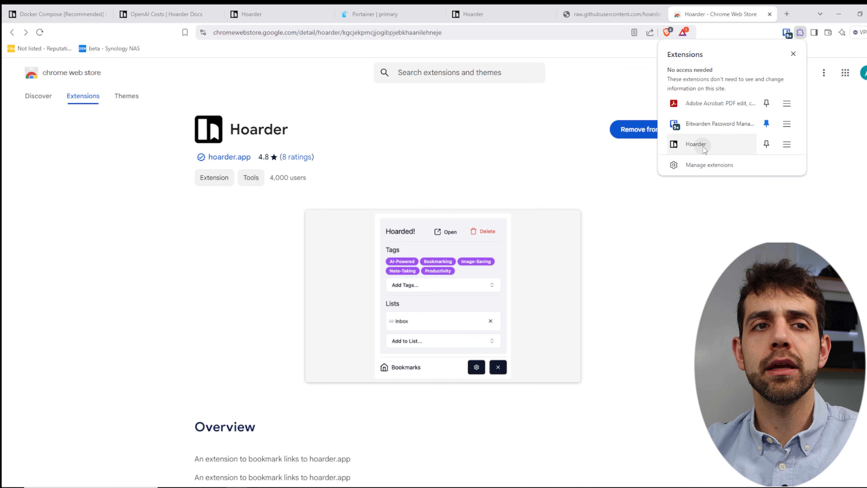
pyautogui.click(691, 144)
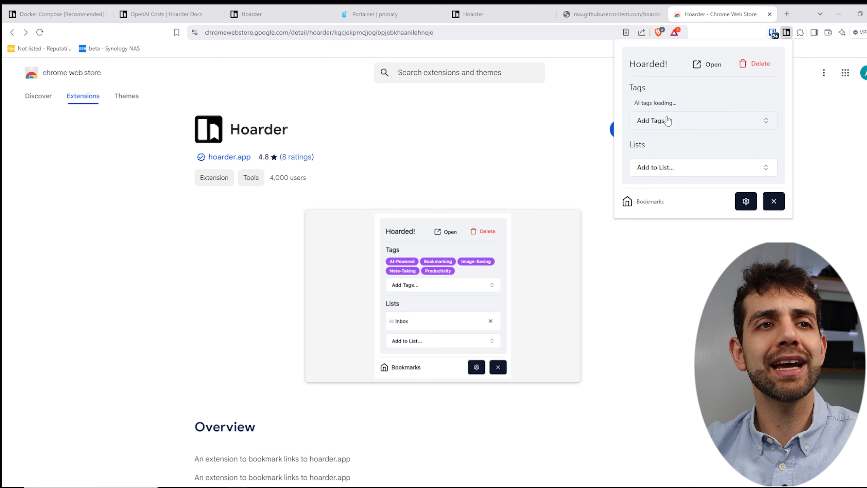
pyautogui.click(677, 126)
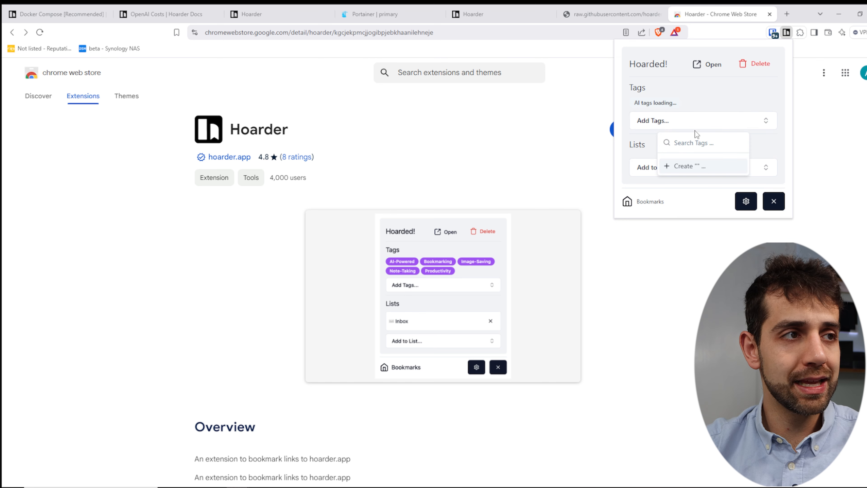
pyautogui.write('chrome')
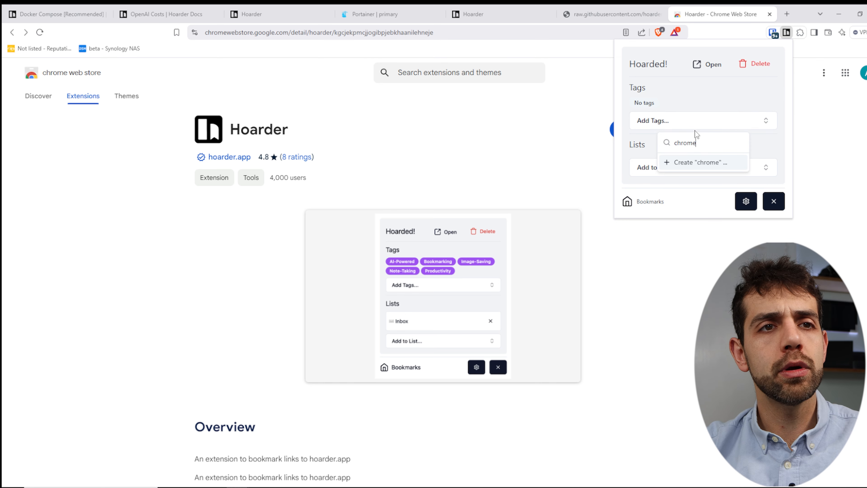
pyautogui.press('Return')
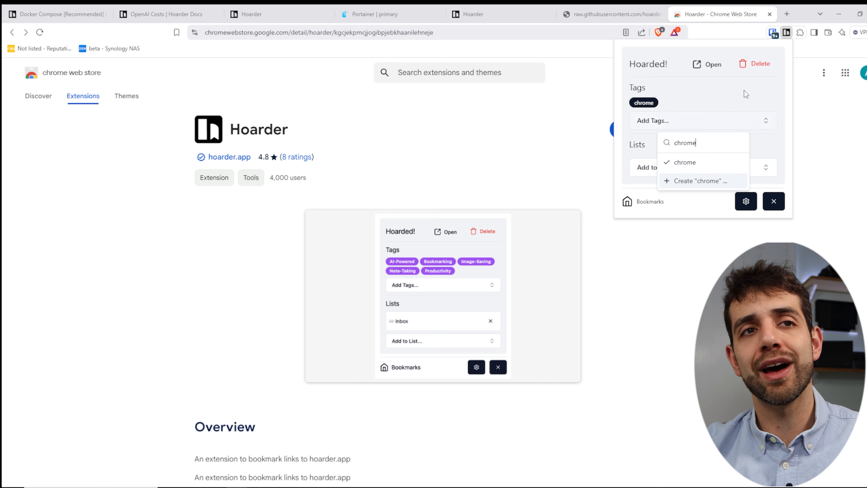
pyautogui.click(711, 262)
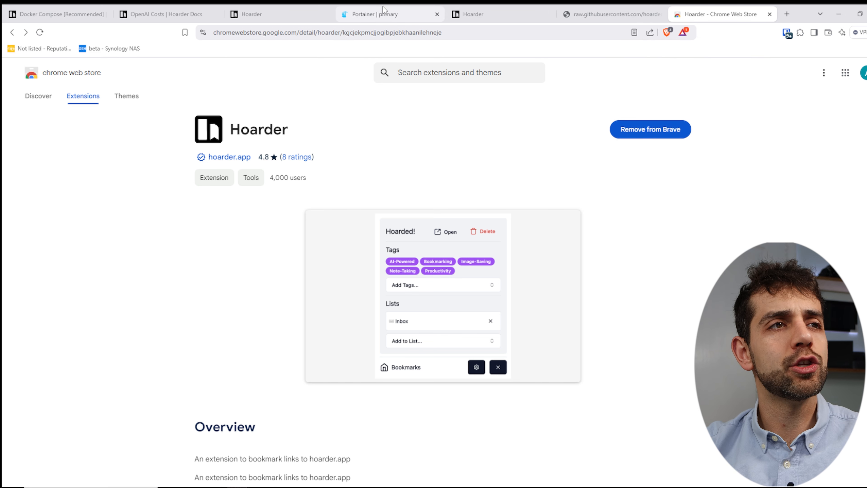
# Save the docker-compose.yml page to Hoarder using the extension.
pyautogui.click(609, 14)
pyautogui.click(799, 34)
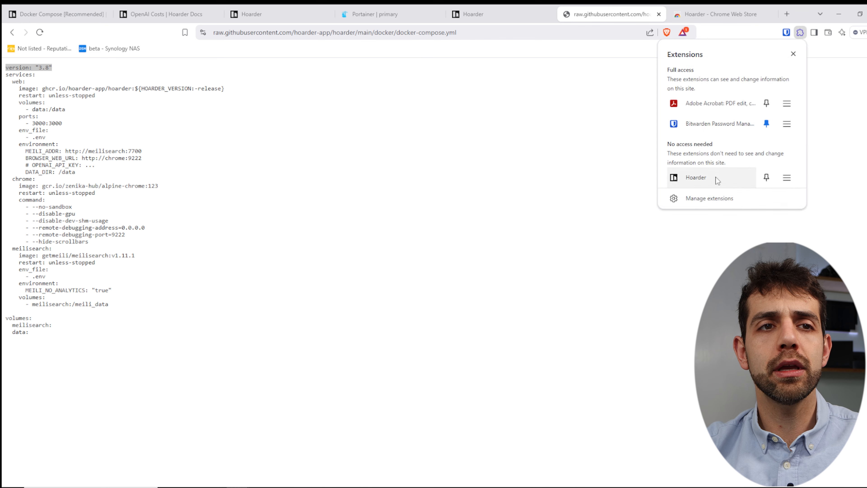
pyautogui.click(693, 177)
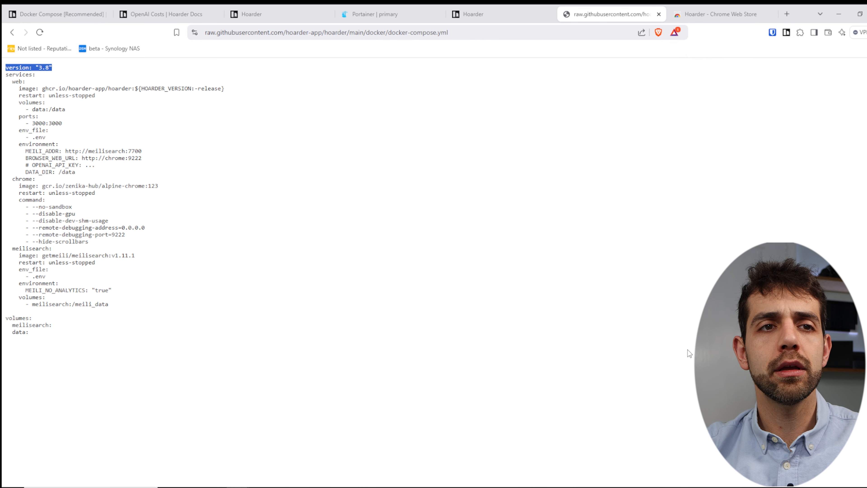
pyautogui.click(481, 343)
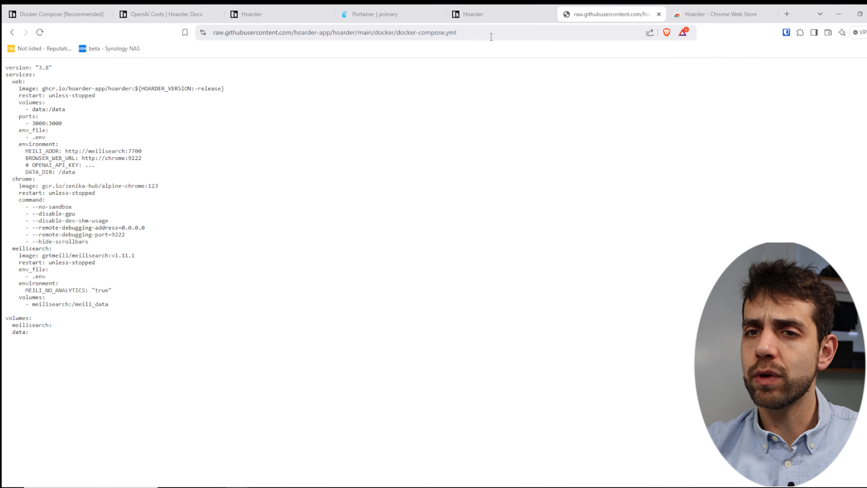
# Refresh the docker-compose bookmark's captured content from its actions menu and check the original page.
pyautogui.click(499, 16)
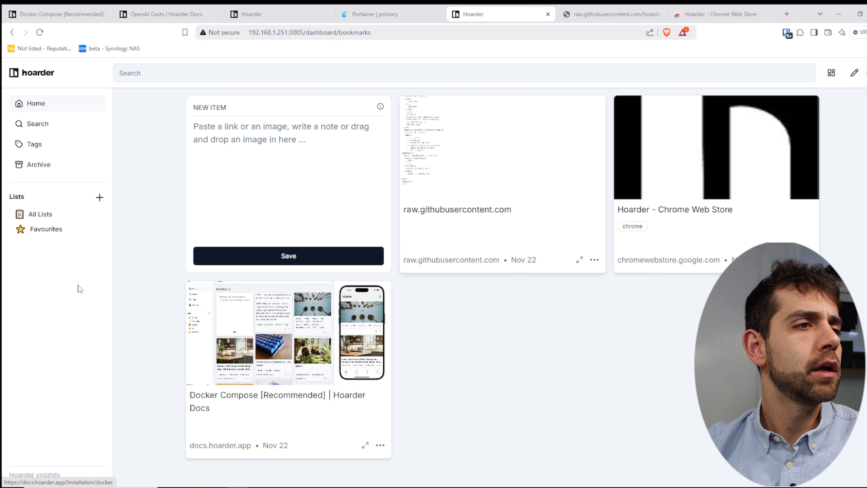
pyautogui.click(594, 261)
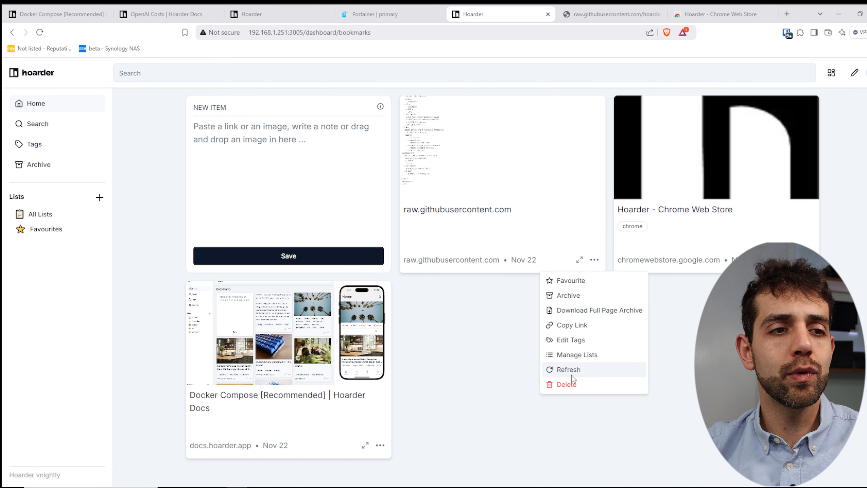
pyautogui.click(587, 368)
pyautogui.click(595, 260)
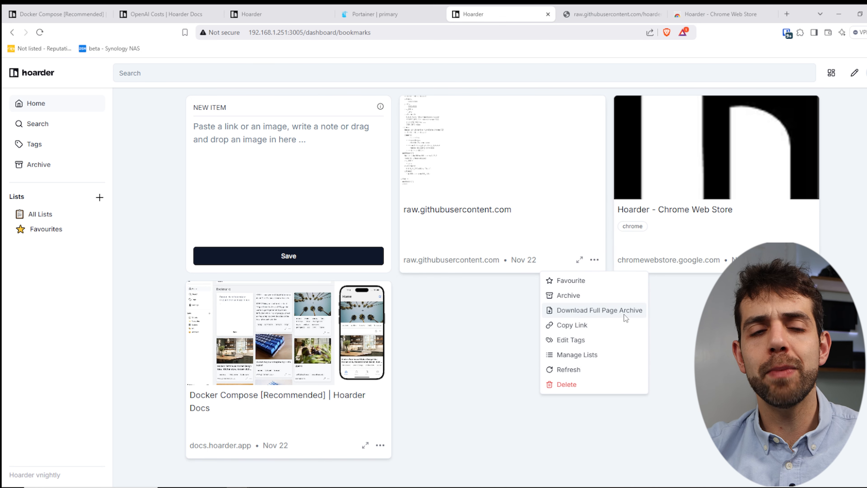
pyautogui.click(530, 194)
pyautogui.click(490, 211)
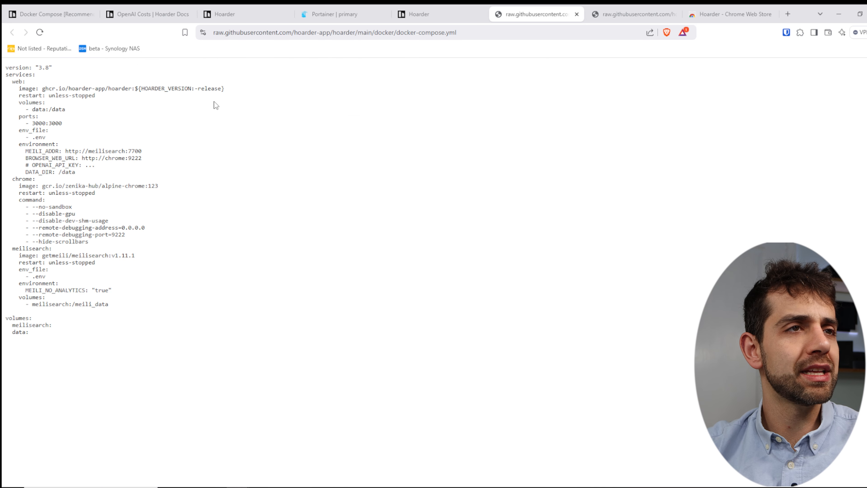
pyautogui.click(452, 9)
# Preview the docker-compose bookmark, switch its cached content to Screenshot, then close the preview.
pyautogui.click(580, 260)
pyautogui.scroll(-3, 283, 355)
pyautogui.scroll(3, 271, 381)
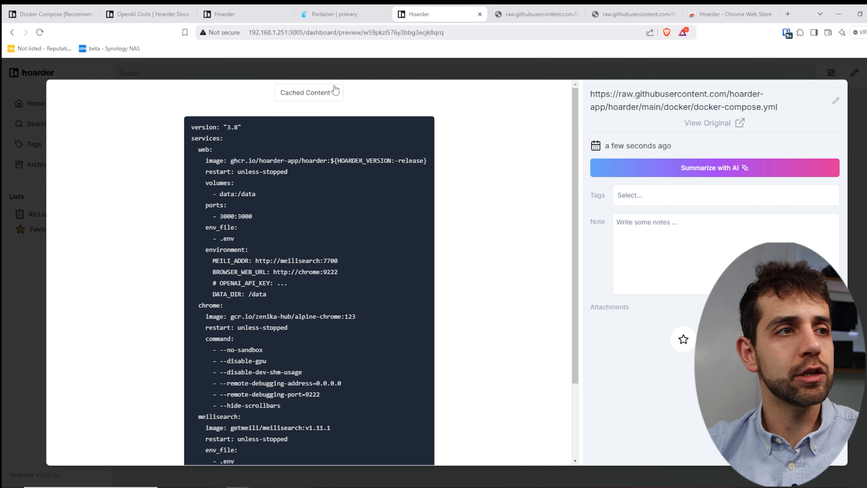
pyautogui.click(335, 90)
pyautogui.click(323, 127)
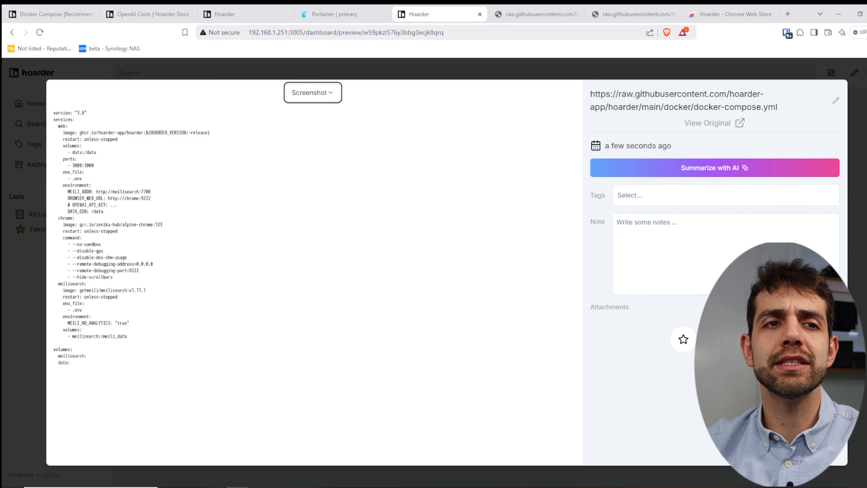
pyautogui.click(864, 158)
# Open User Settings and view the API Keys list before returning to user info.
pyautogui.click(866, 73)
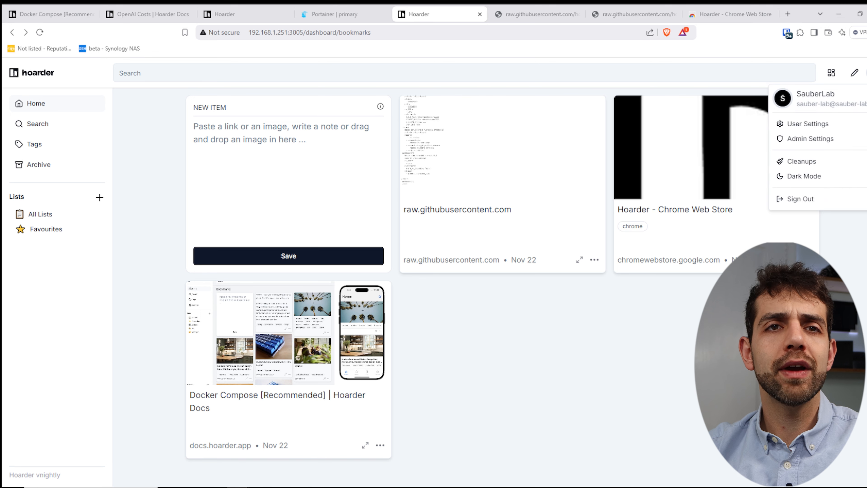
pyautogui.click(820, 124)
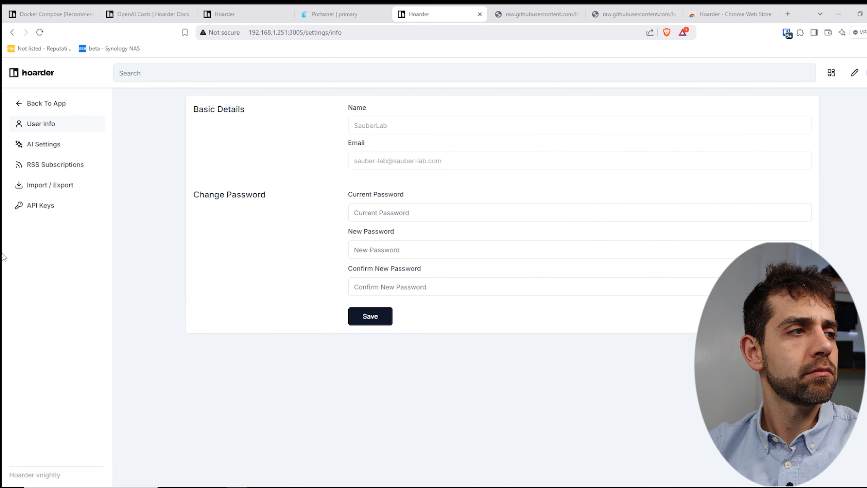
pyautogui.click(41, 205)
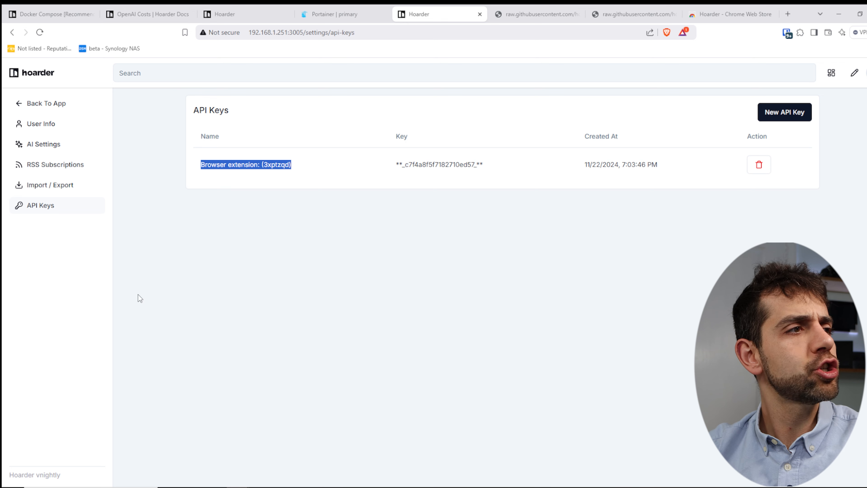
pyautogui.click(47, 123)
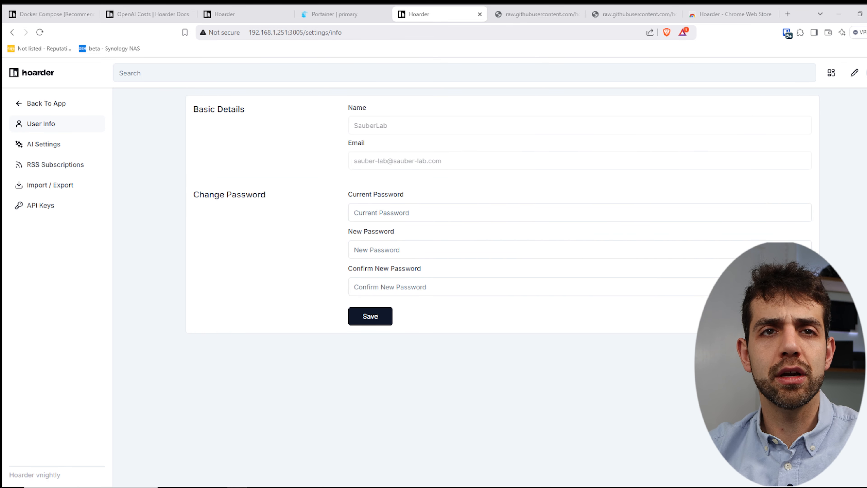
# Open Admin Settings and scroll down to the Users List.
pyautogui.click(866, 73)
pyautogui.click(826, 139)
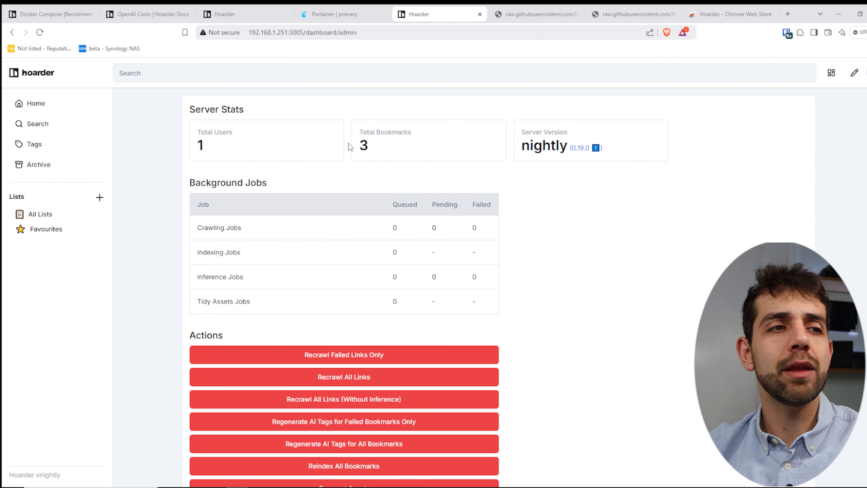
pyautogui.scroll(-3, 539, 280)
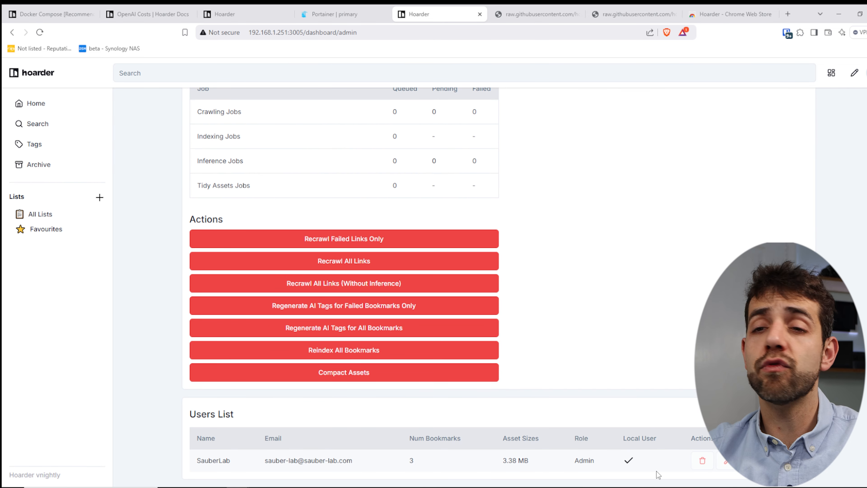